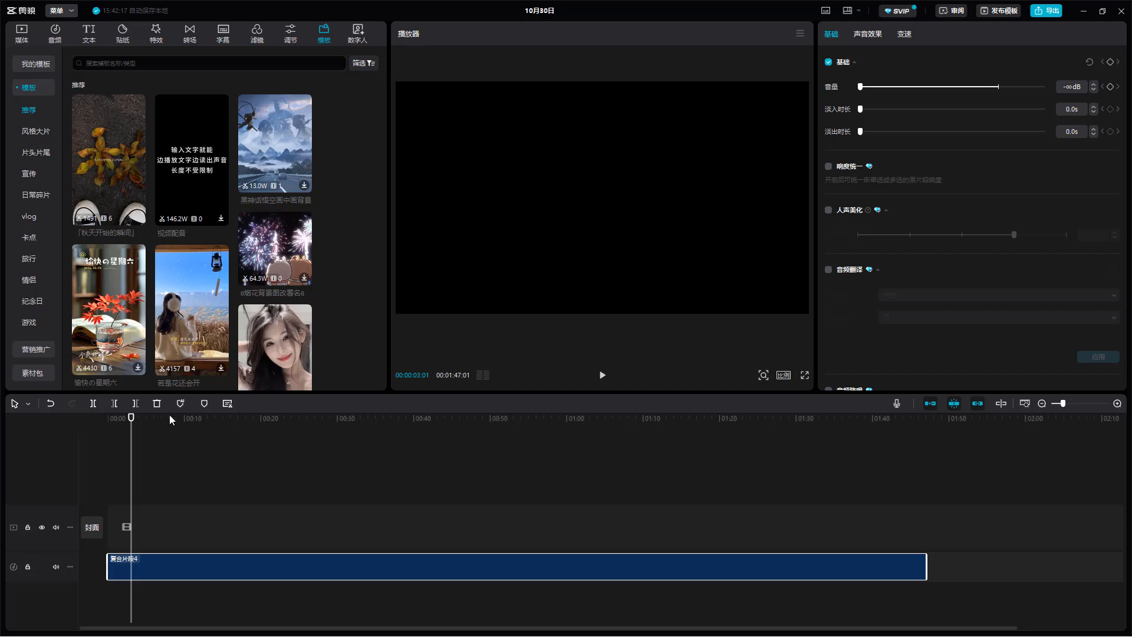
- Raise the muted compound clip's volume to -17.2 dB for a short preview, and set it to 0.0 dB
{"action": "left_click_drag", "start_coordinate": [168, 415], "coordinate": [117, 446]}
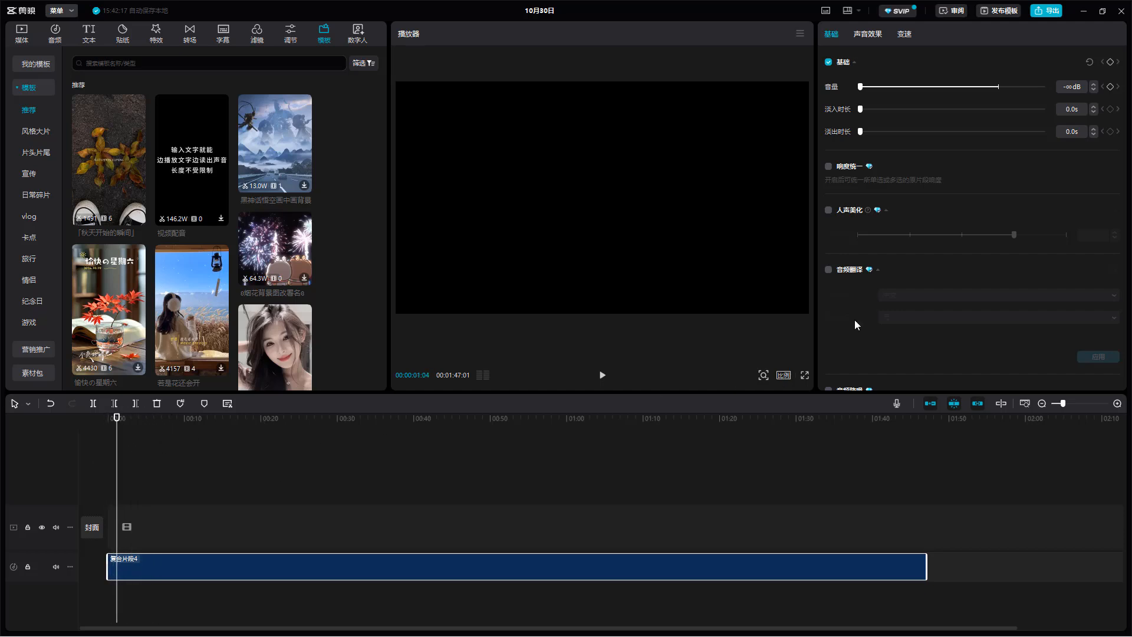
{"action": "left_click_drag", "start_coordinate": [860, 87], "coordinate": [960, 88]}
{"action": "key", "text": "space"}
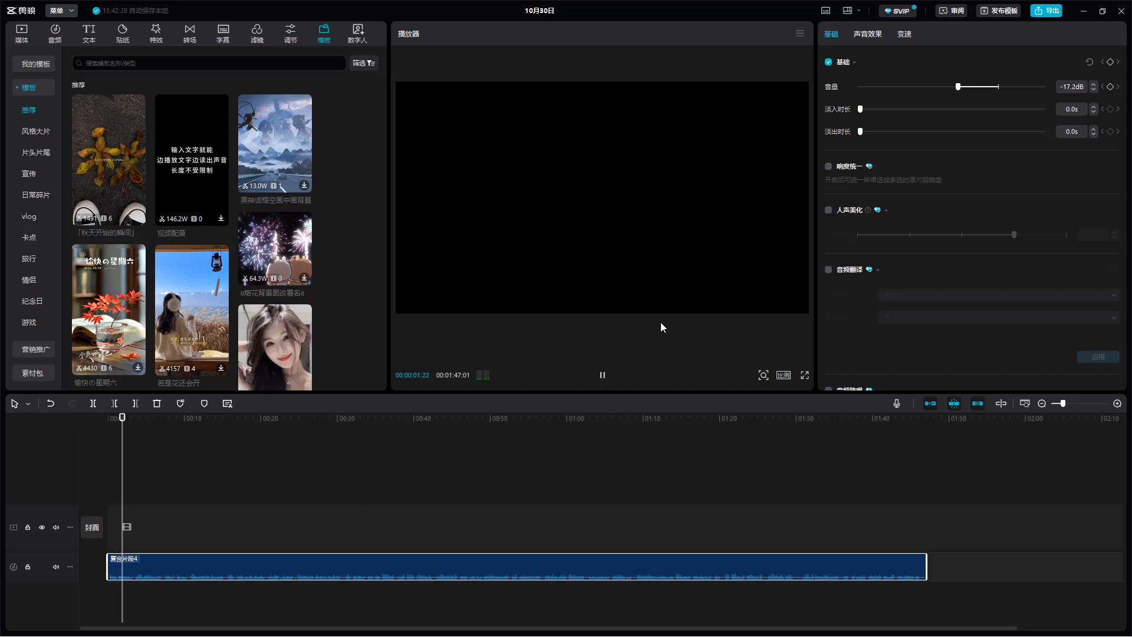
{"action": "key", "text": "space"}
{"action": "left_click_drag", "start_coordinate": [968, 86], "coordinate": [998, 91]}
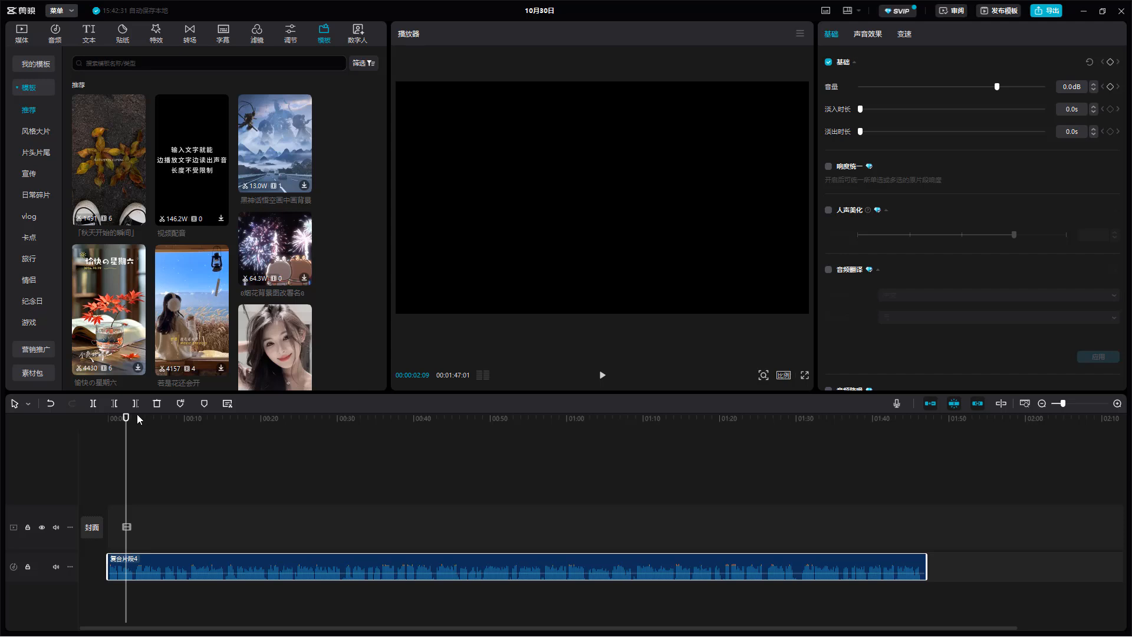
{"action": "left_click_drag", "start_coordinate": [127, 418], "coordinate": [131, 418]}
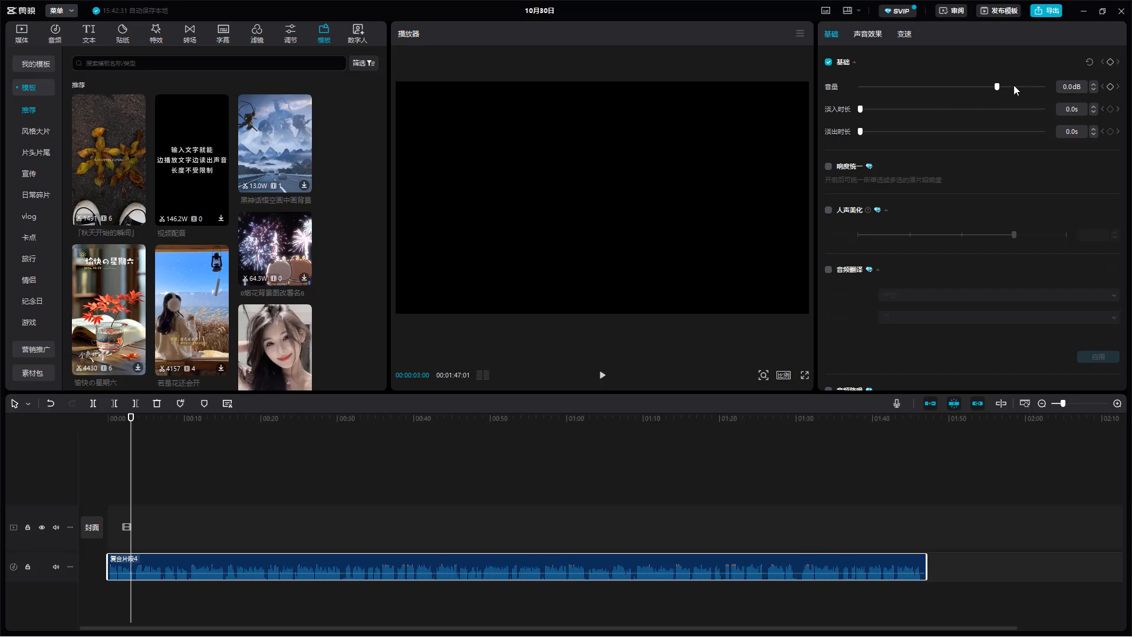
- Try volumes of 3.5 dB and -4.0 dB on the compound clip, and return it to 0.0 dB
{"action": "mouse_move", "coordinate": [997, 87]}
{"action": "left_mouse_down"}
{"action": "mouse_move", "coordinate": [1033, 88]}
{"action": "mouse_move", "coordinate": [997, 86]}
{"action": "left_mouse_up"}
{"action": "left_click", "coordinate": [1005, 89]}
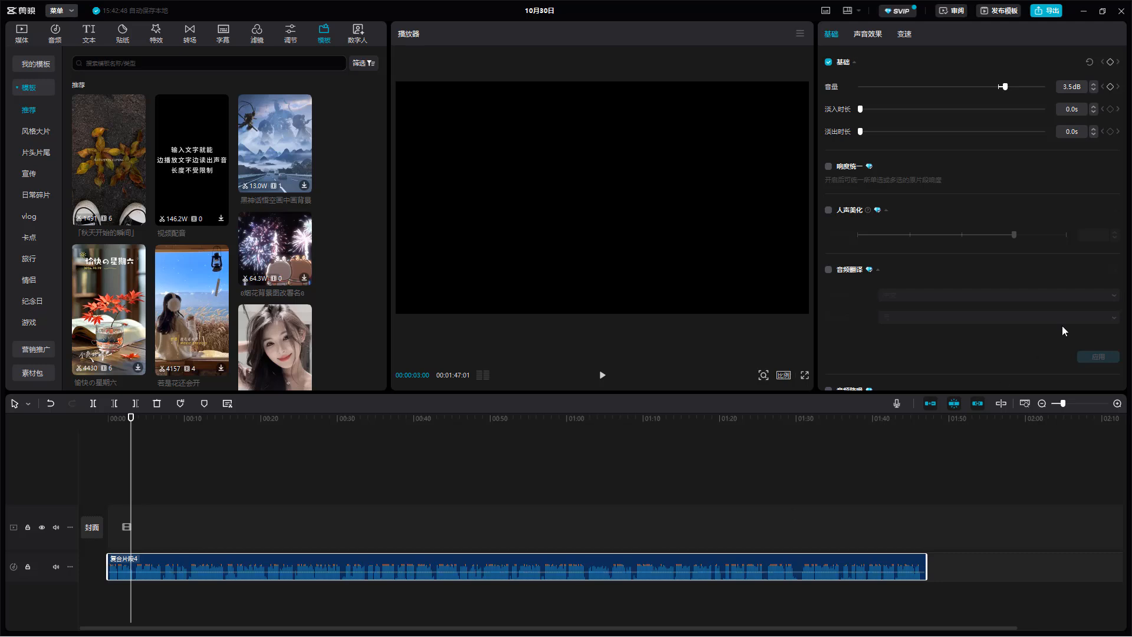
{"action": "left_click", "coordinate": [998, 87]}
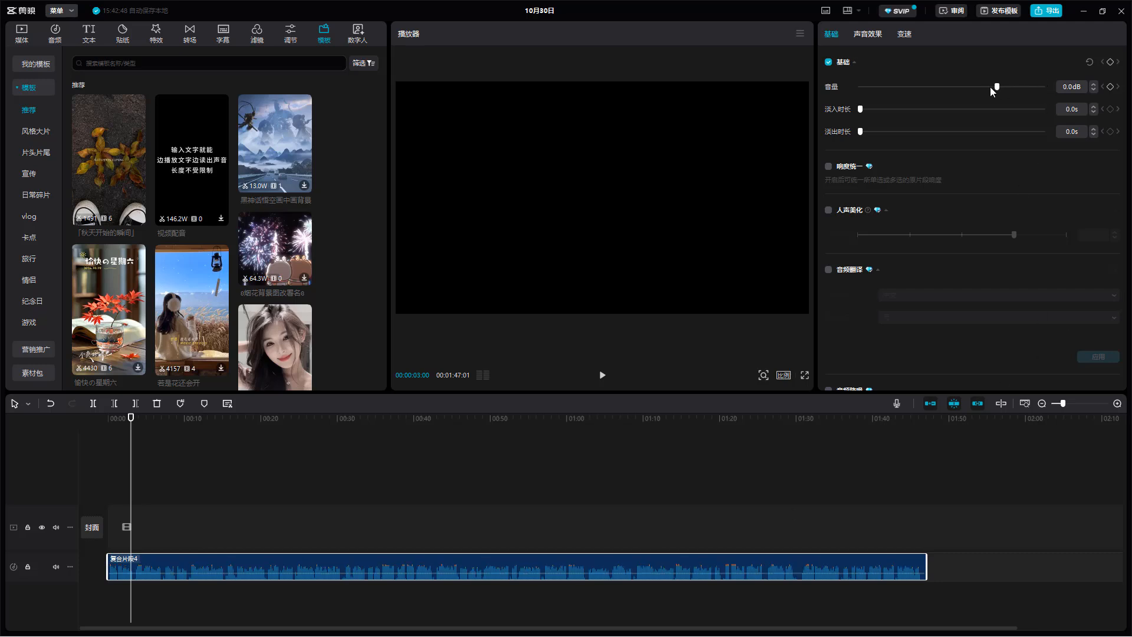
{"action": "left_click", "coordinate": [988, 87]}
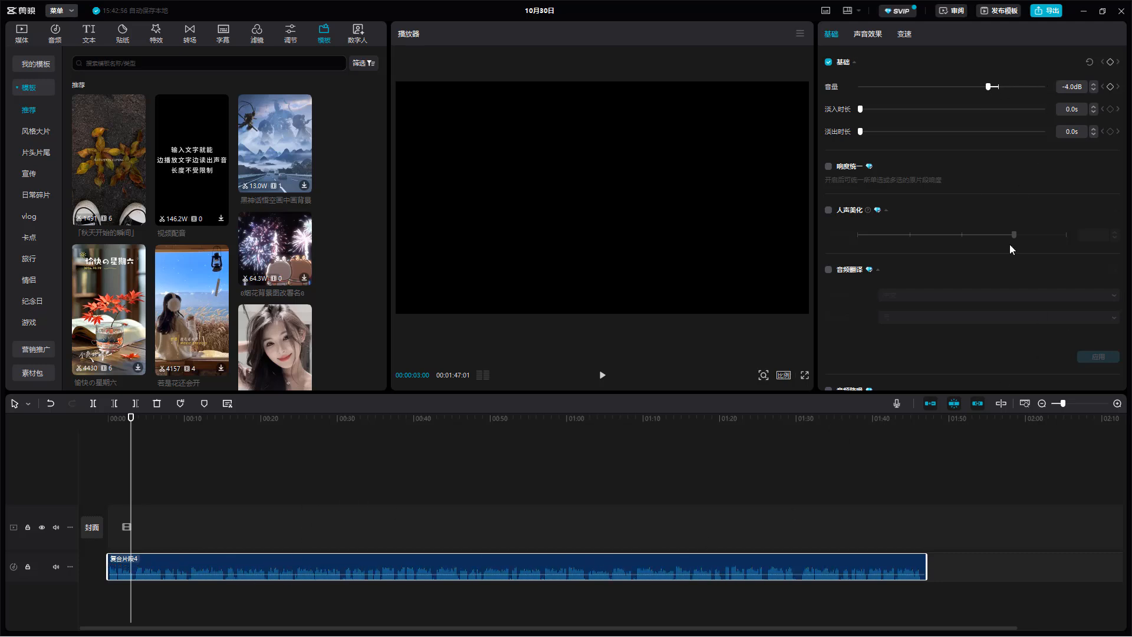
{"action": "left_click_drag", "start_coordinate": [989, 87], "coordinate": [996, 87]}
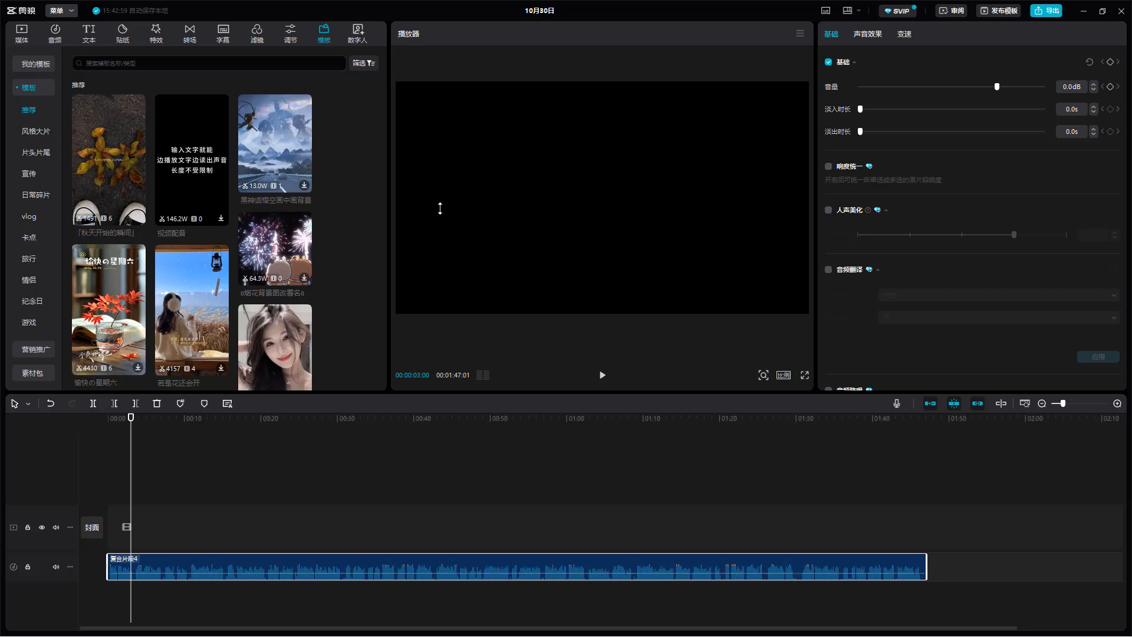
- Enlarge the timeline area upward, and play the clip from 3 seconds to about 7 seconds
{"action": "left_click_drag", "start_coordinate": [440, 208], "coordinate": [413, 290]}
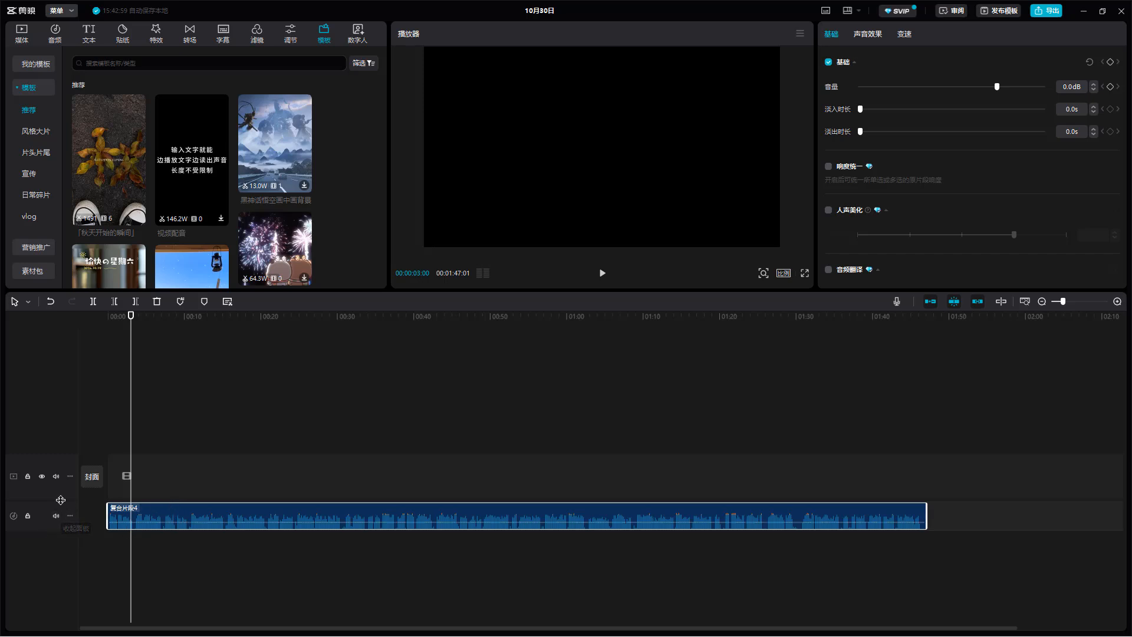
{"action": "left_click_drag", "start_coordinate": [63, 500], "coordinate": [96, 498]}
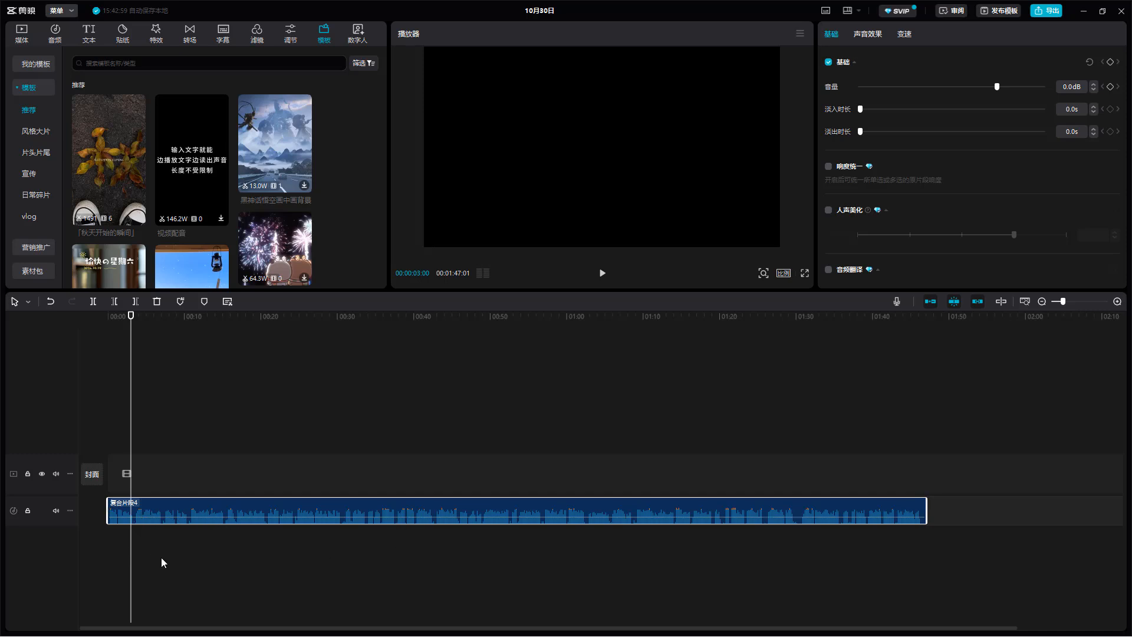
{"action": "key", "text": "space"}
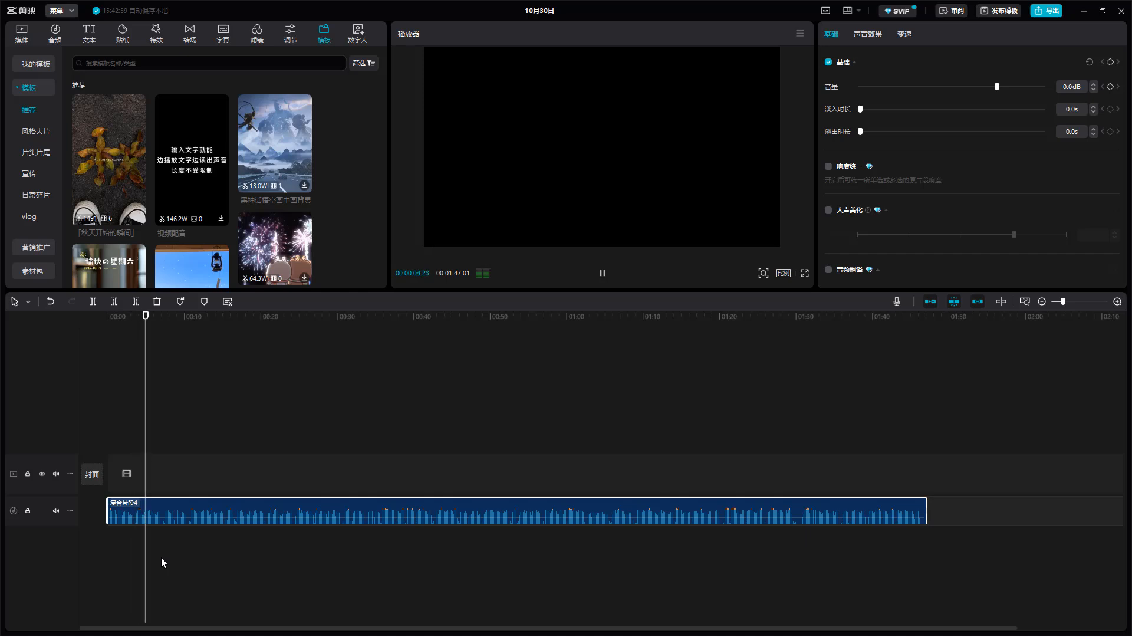
{"action": "key", "text": "space"}
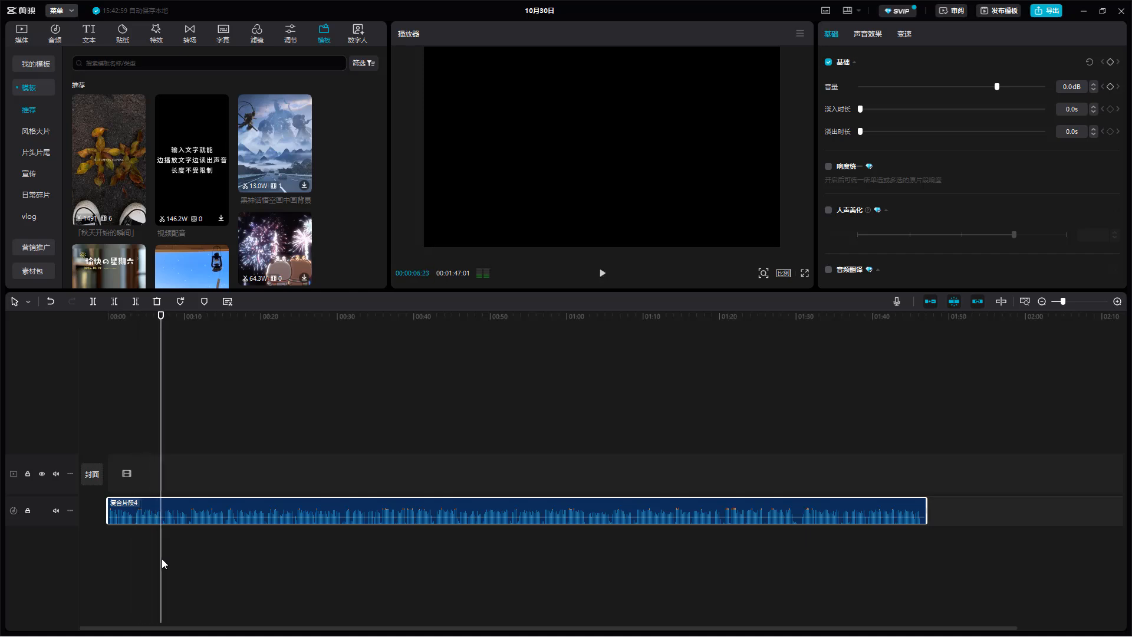
- Raise the compound clip's volume to 4.0 dB and preview a few seconds of it
{"action": "mouse_move", "coordinate": [451, 521]}
{"action": "mouse_move", "coordinate": [1005, 88]}
{"action": "left_mouse_down"}
{"action": "mouse_move", "coordinate": [1032, 88]}
{"action": "mouse_move", "coordinate": [1005, 96]}
{"action": "left_mouse_up"}
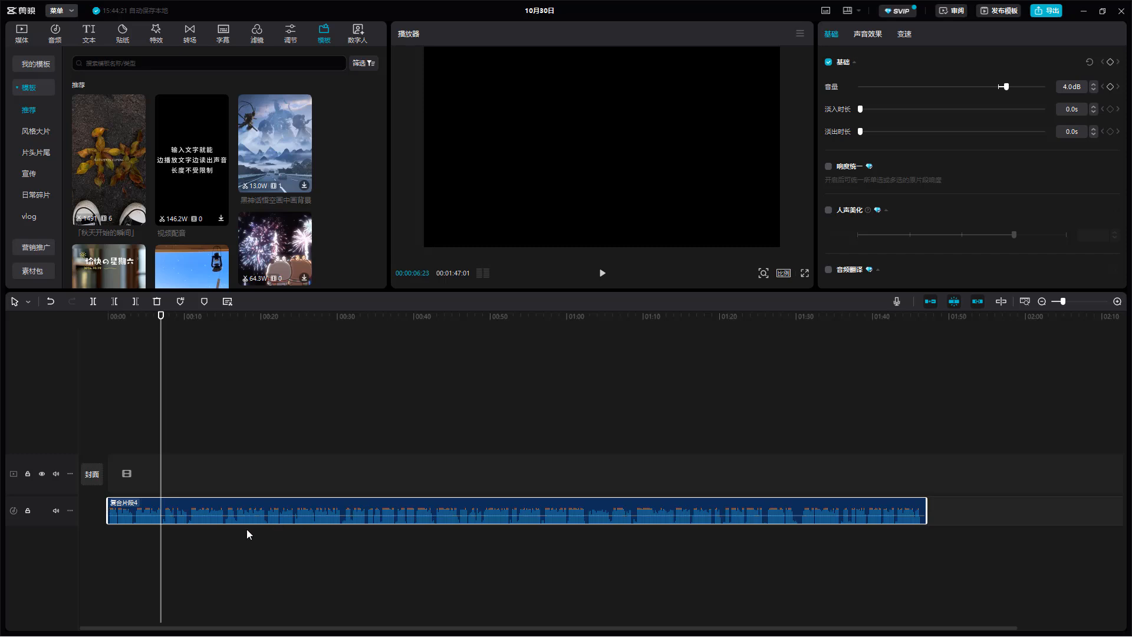
{"action": "key", "text": "space"}
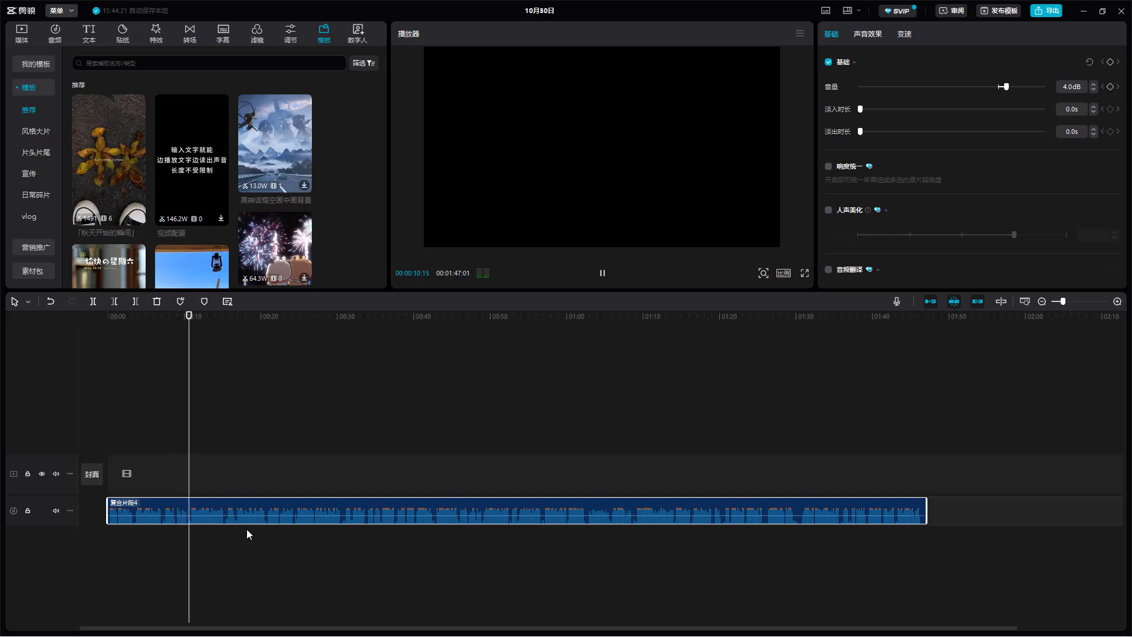
{"action": "key", "text": "space"}
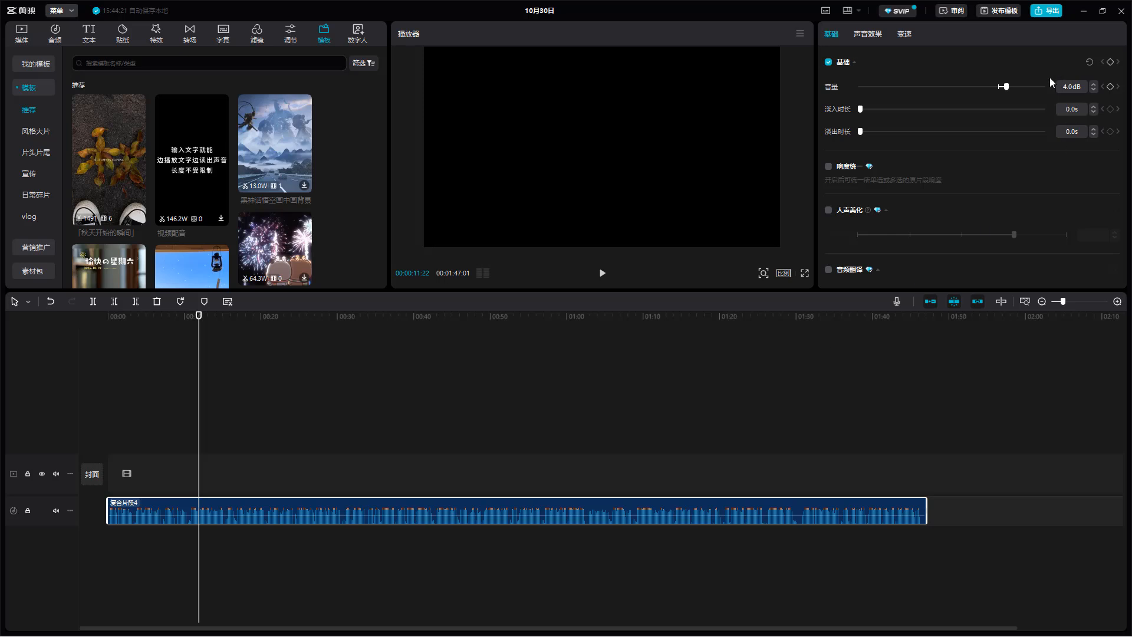
- Raise the compound clip's volume to 9.4 dB, and further to the maximum of 20.0 dB
{"action": "mouse_move", "coordinate": [1006, 86]}
{"action": "left_mouse_down"}
{"action": "mouse_move", "coordinate": [1031, 87]}
{"action": "mouse_move", "coordinate": [996, 88]}
{"action": "mouse_move", "coordinate": [1018, 89]}
{"action": "left_mouse_up"}
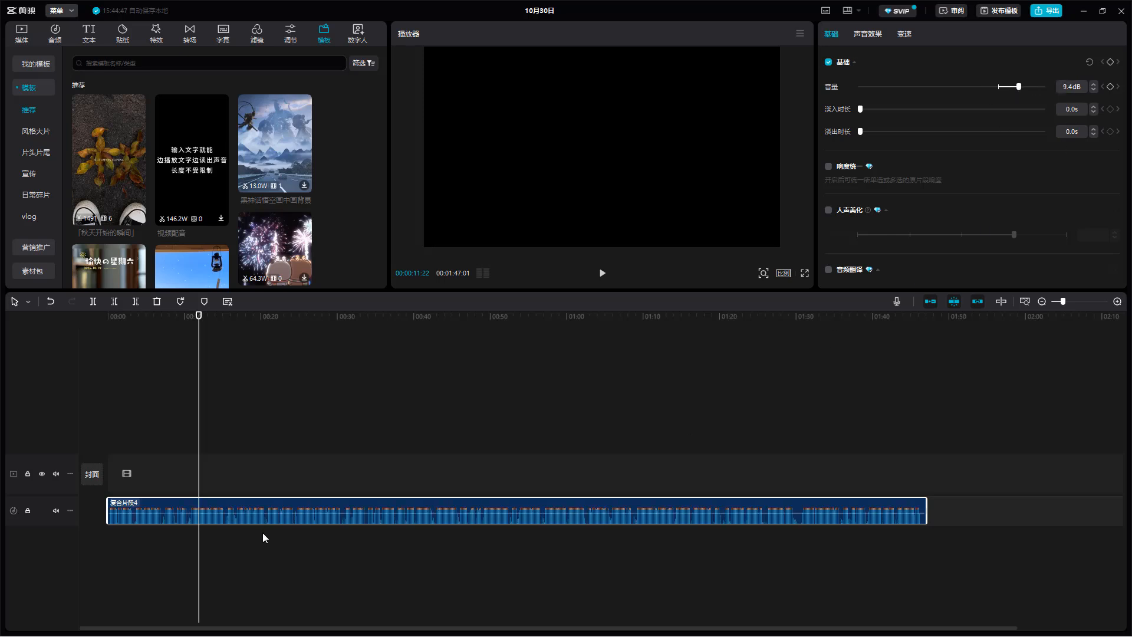
{"action": "mouse_move", "coordinate": [327, 513]}
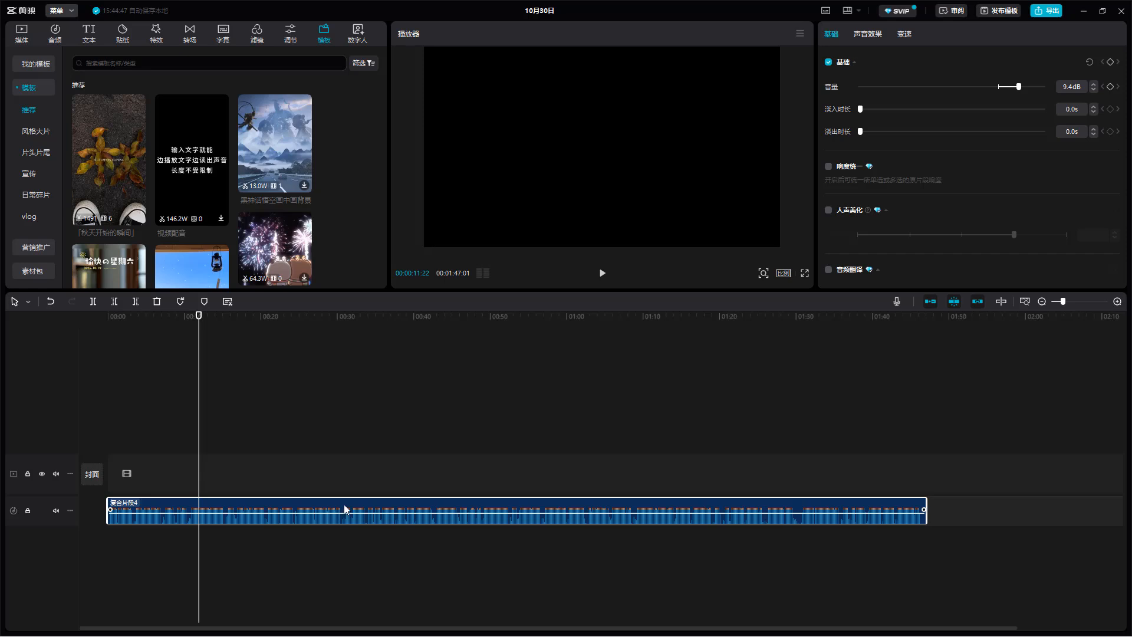
{"action": "left_click_drag", "start_coordinate": [1012, 87], "coordinate": [1044, 87]}
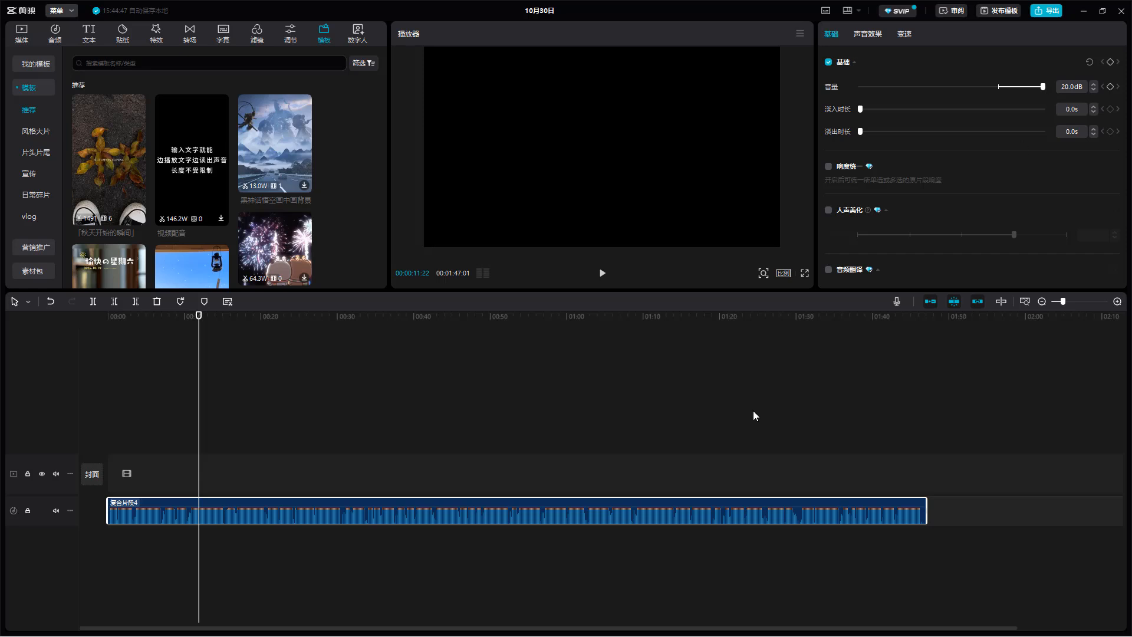
{"action": "mouse_move", "coordinate": [236, 521]}
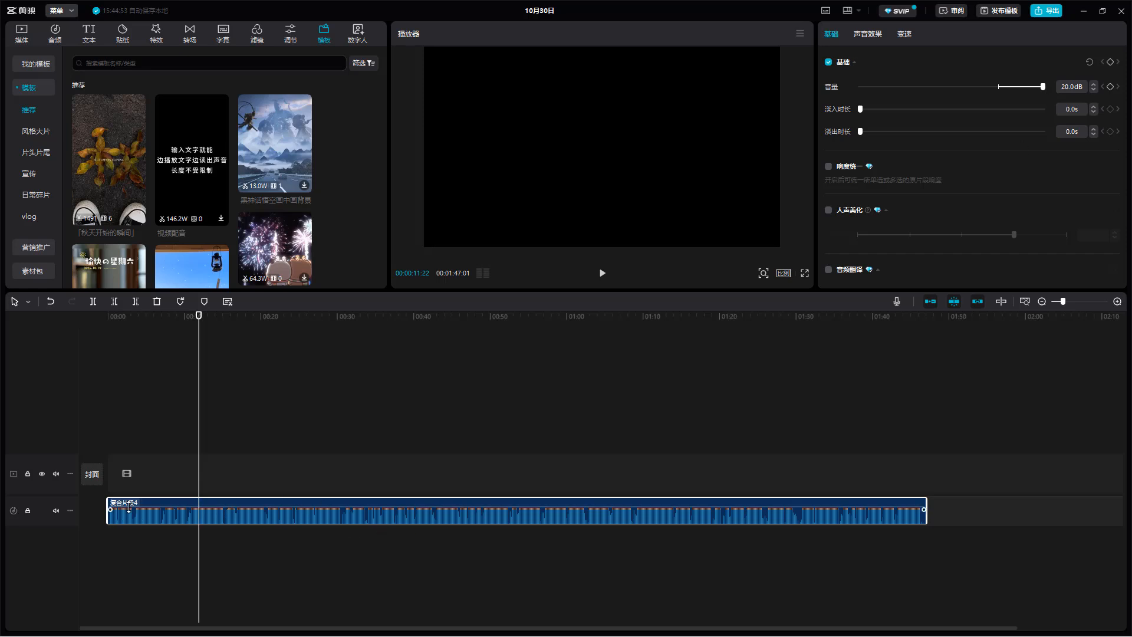
- Preview the boosted clip from about 24 seconds to about 27 seconds
{"action": "left_click", "coordinate": [506, 445]}
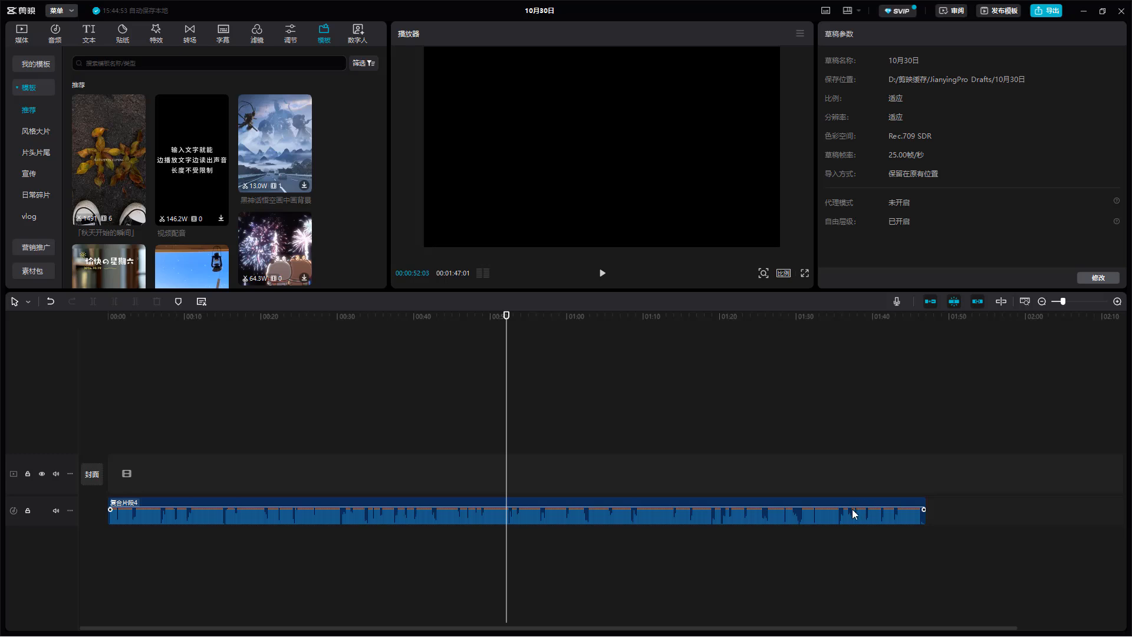
{"action": "left_click_drag", "start_coordinate": [313, 317], "coordinate": [295, 318]}
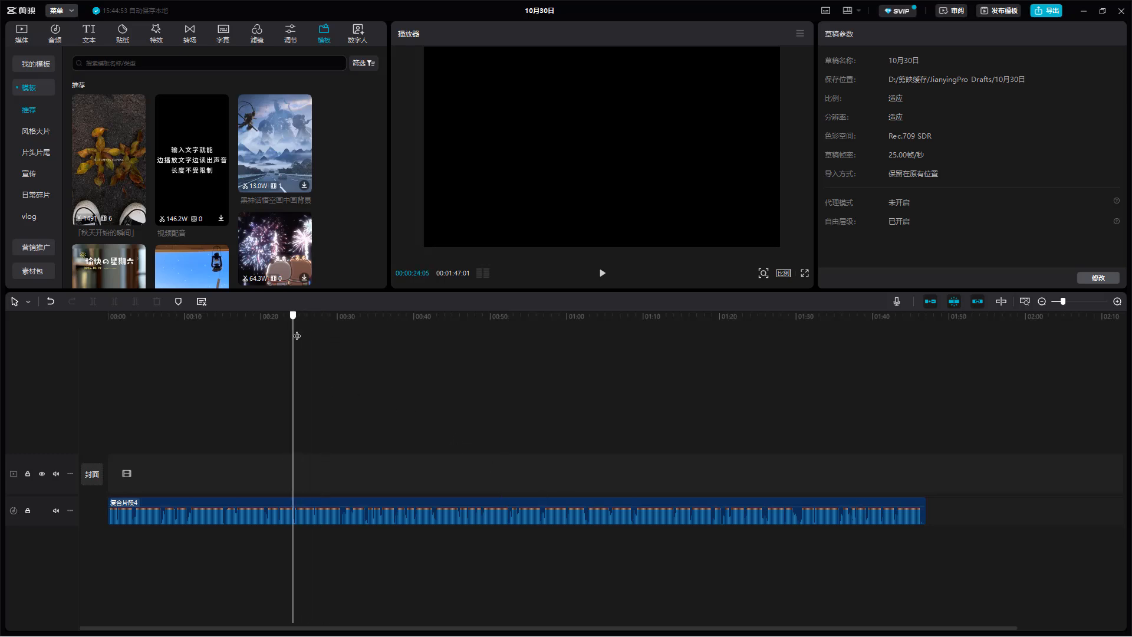
{"action": "key", "text": "space"}
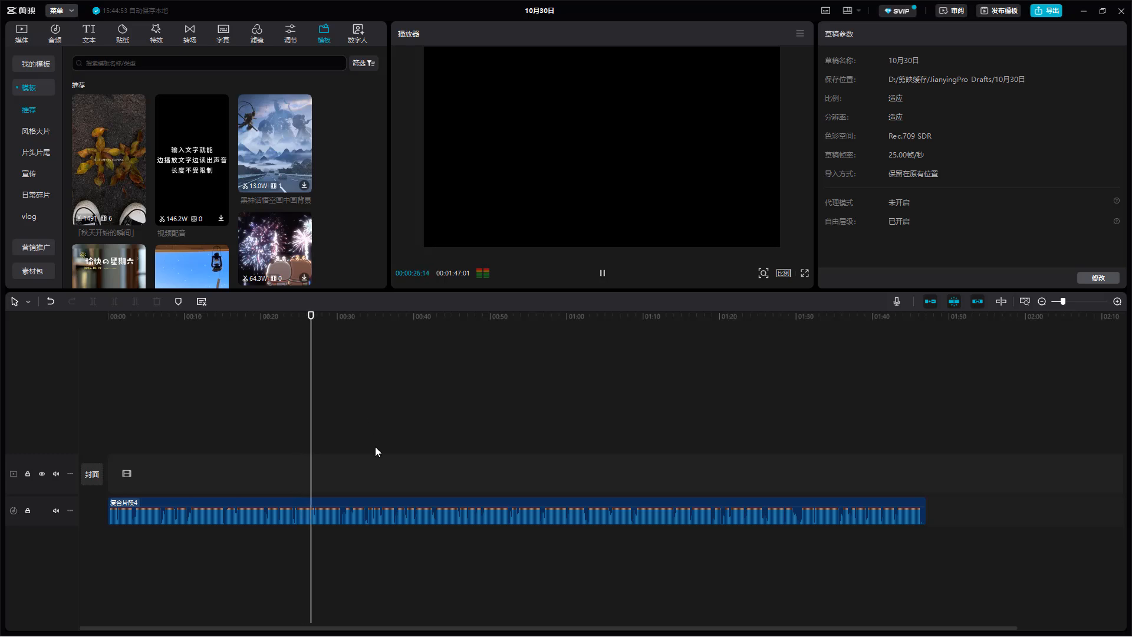
{"action": "key", "text": "space"}
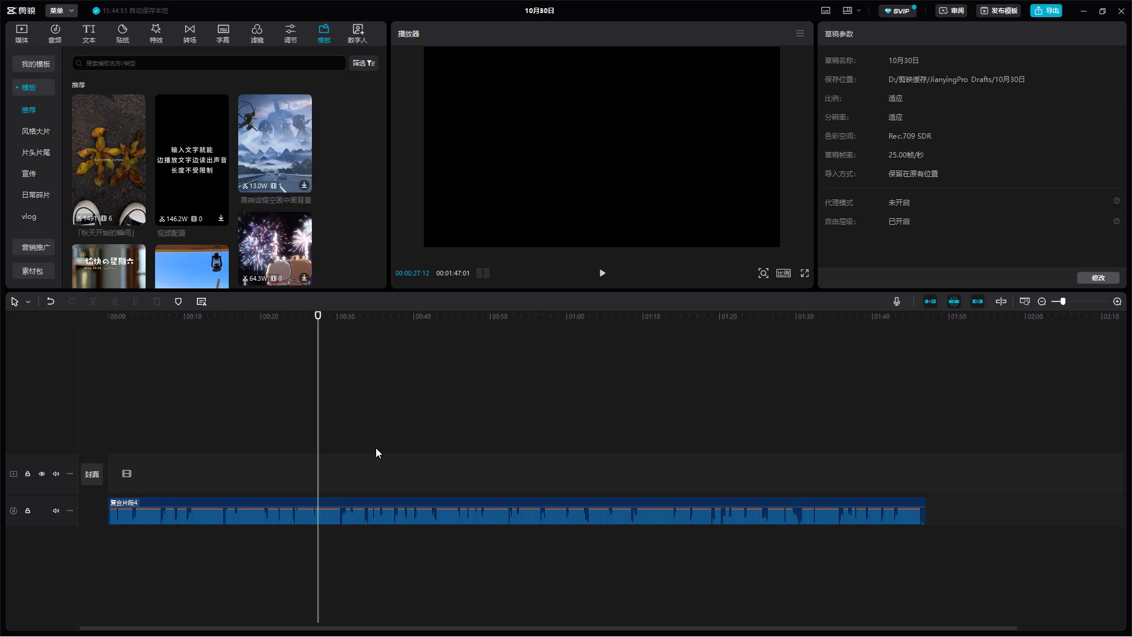
- Lower the compound clip's volume to about 4.3 dB, and enter an exact volume of 10 dB
{"action": "left_click", "coordinate": [421, 521]}
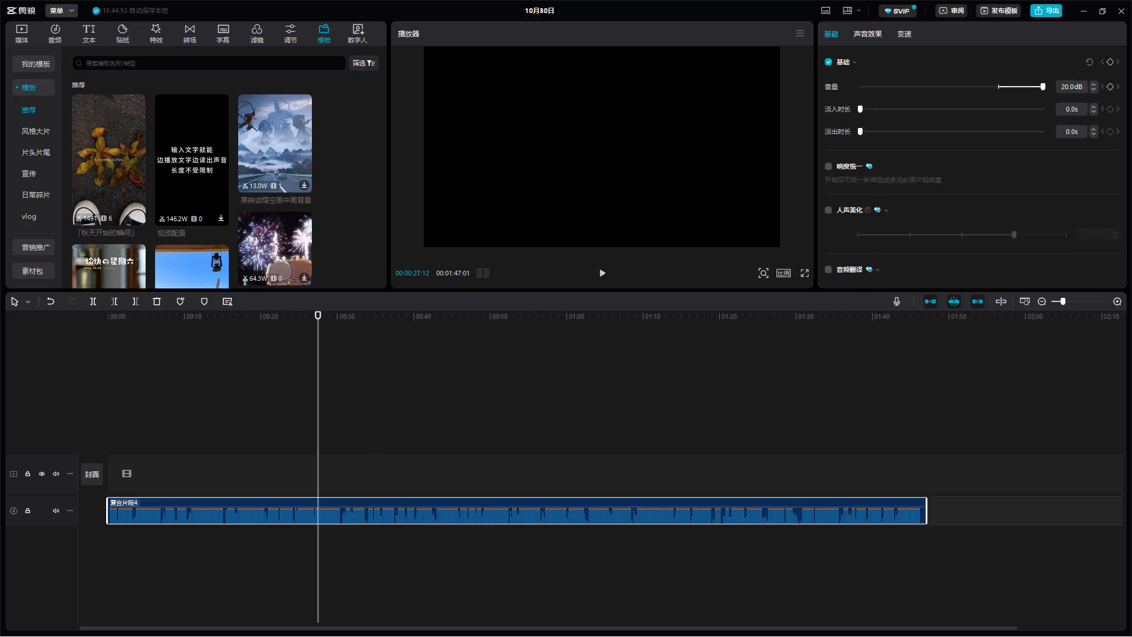
{"action": "left_click_drag", "start_coordinate": [1043, 87], "coordinate": [1007, 91]}
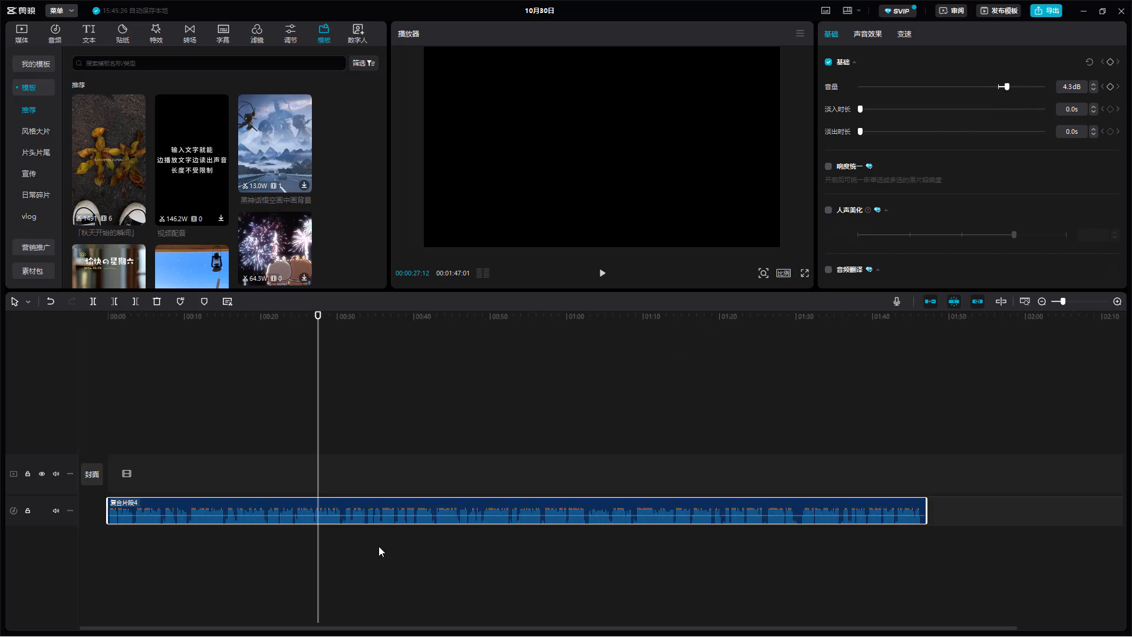
{"action": "left_click", "coordinate": [1050, 87]}
{"action": "left_click", "coordinate": [1067, 92]}
{"action": "double_click", "coordinate": [1073, 86]}
{"action": "left_click_drag", "start_coordinate": [1079, 84], "coordinate": [1053, 85]}
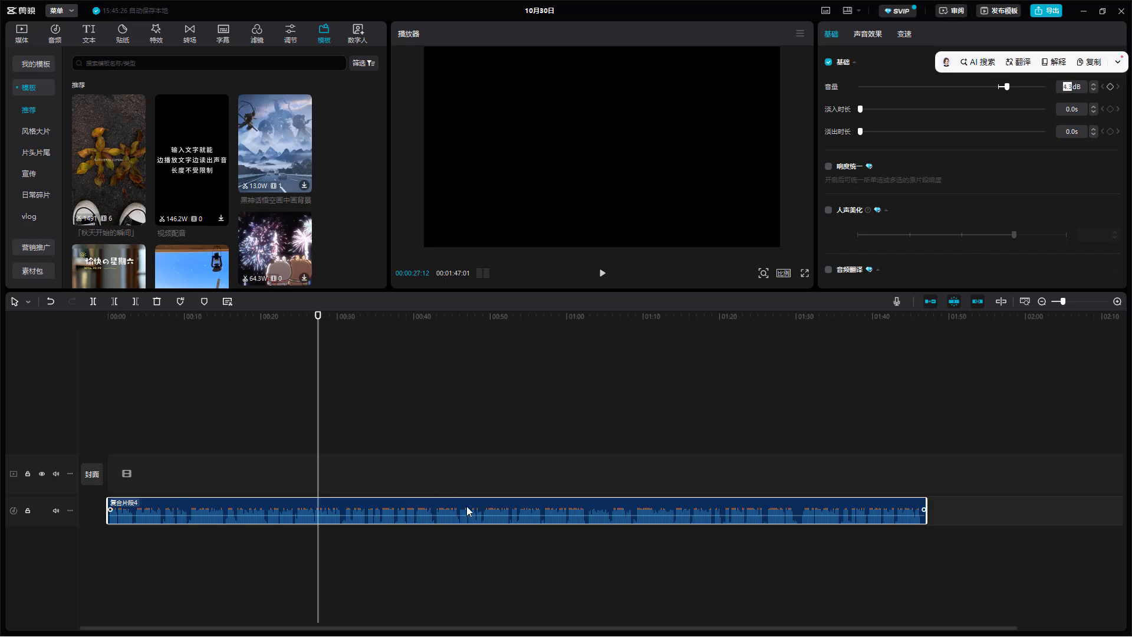
{"action": "type", "text": "10"}
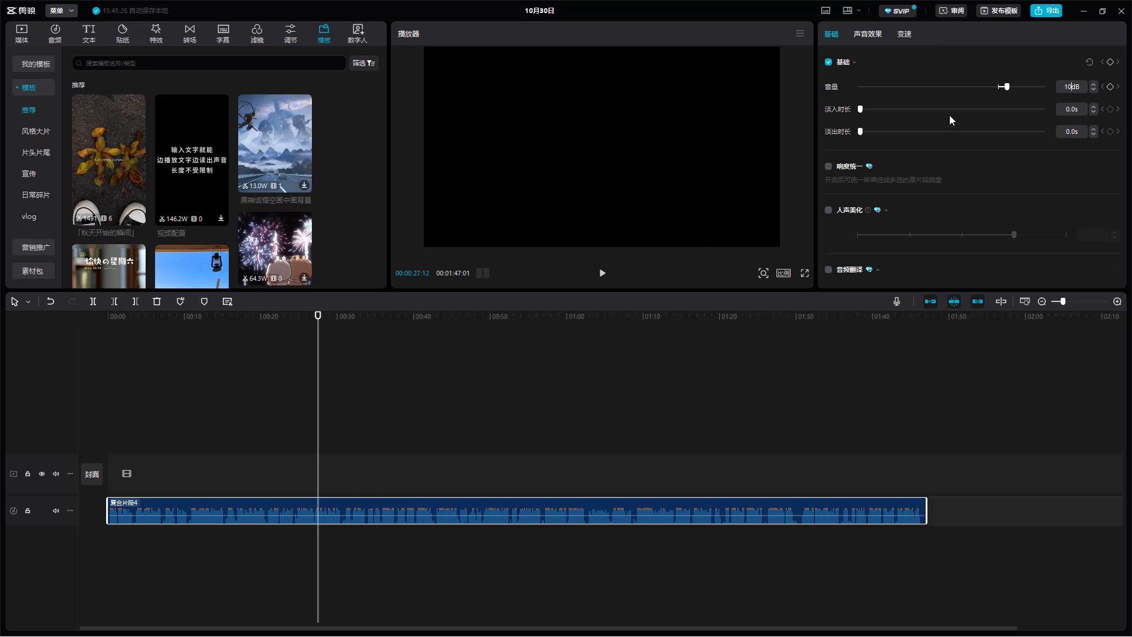
{"action": "left_click", "coordinate": [1039, 66]}
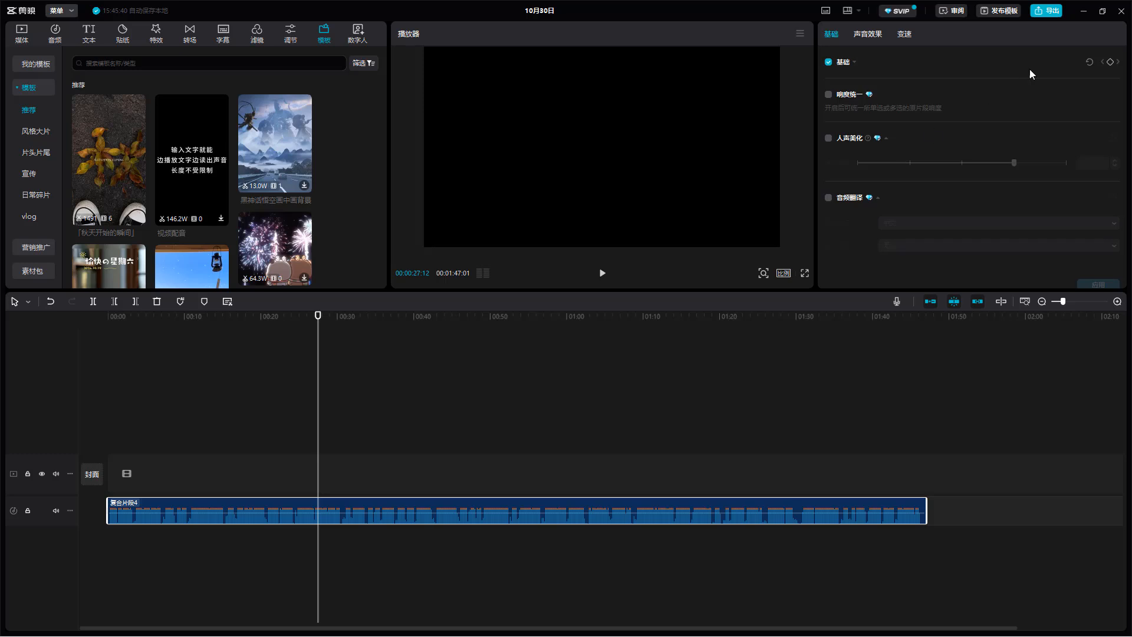
{"action": "left_click", "coordinate": [1044, 71]}
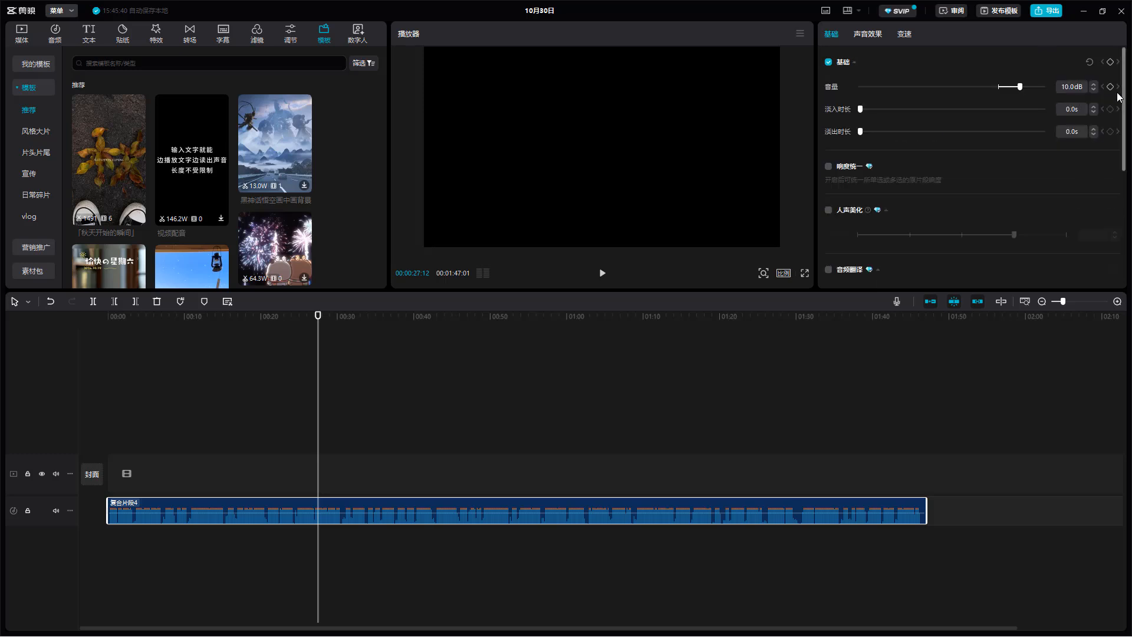
- Lower the compound clip's volume to -15.6 dB and preview about two seconds of it
{"action": "left_click_drag", "start_coordinate": [1020, 86], "coordinate": [963, 85]}
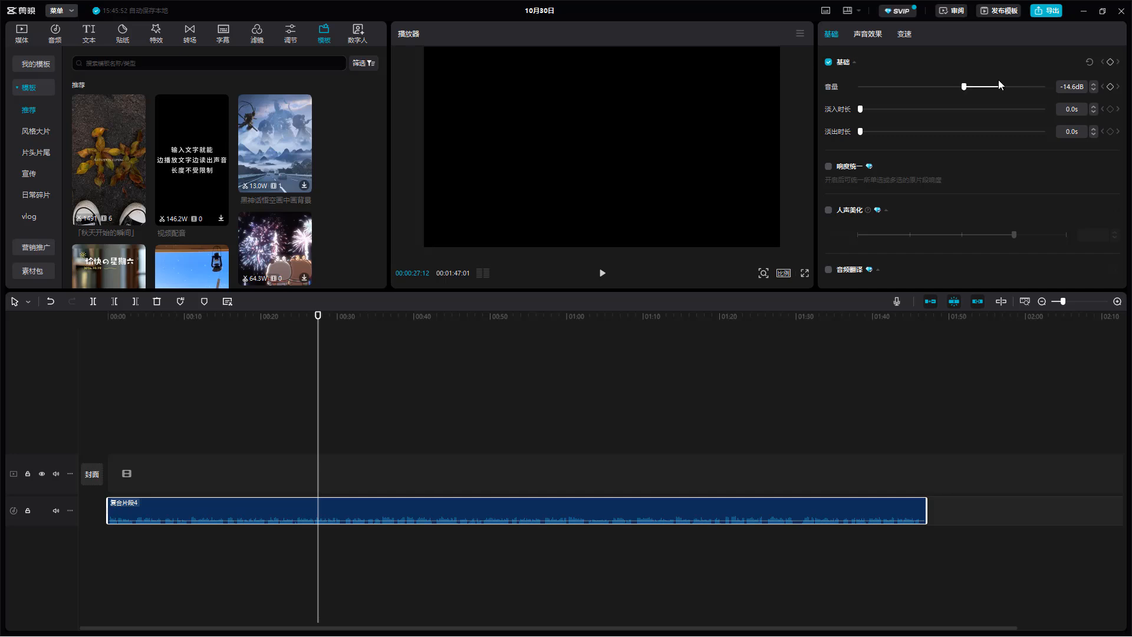
{"action": "left_click_drag", "start_coordinate": [964, 86], "coordinate": [961, 87]}
{"action": "key", "text": "space"}
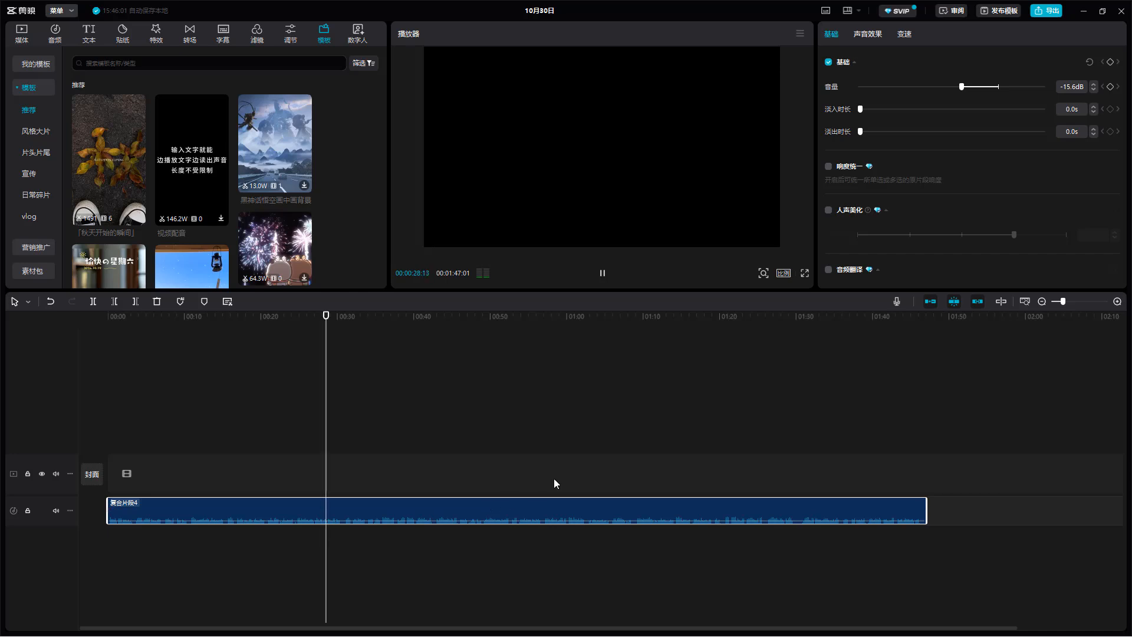
{"action": "key", "text": "space"}
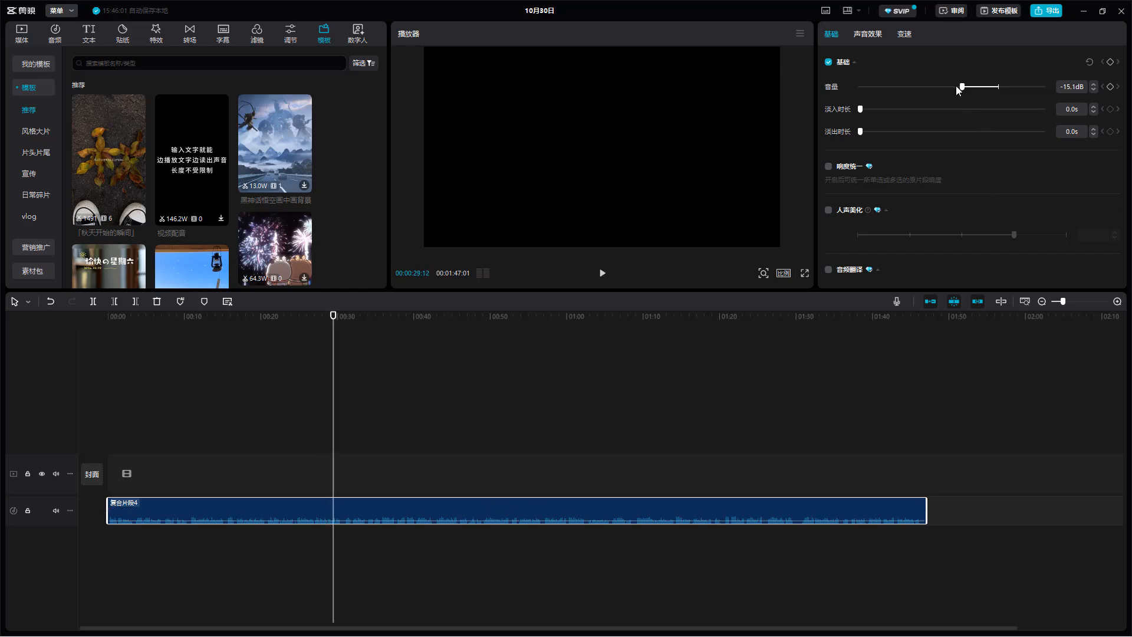
- Lower the compound clip's volume to -25.4 dB for a short preview, and reset it to 0.0 dB
{"action": "left_click_drag", "start_coordinate": [956, 87], "coordinate": [936, 90]}
{"action": "key", "text": "space"}
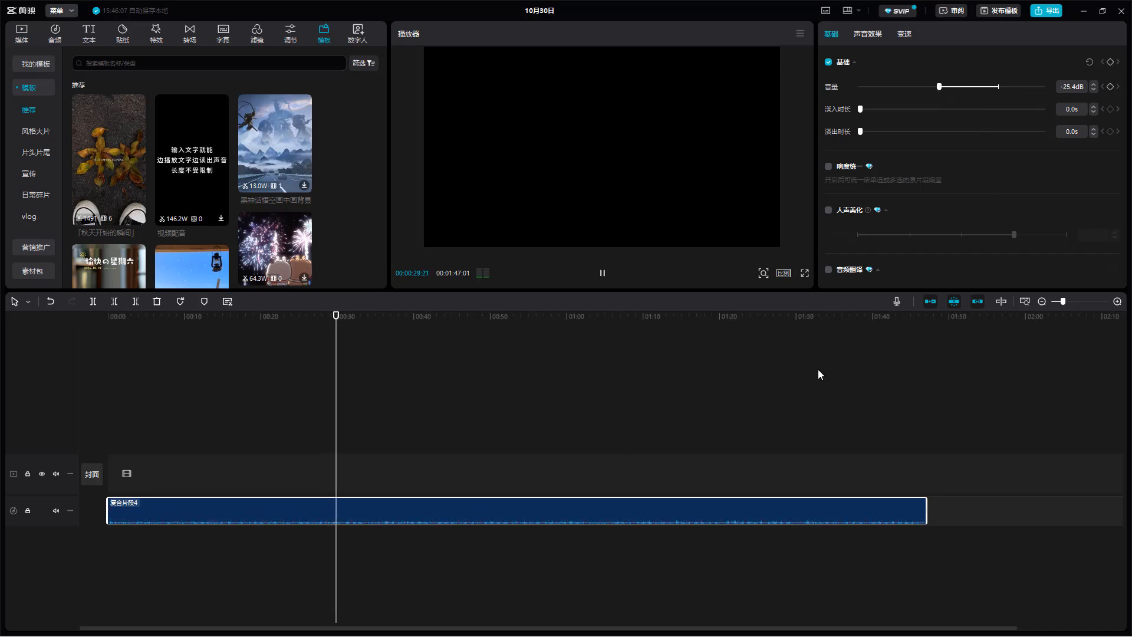
{"action": "key", "text": "space"}
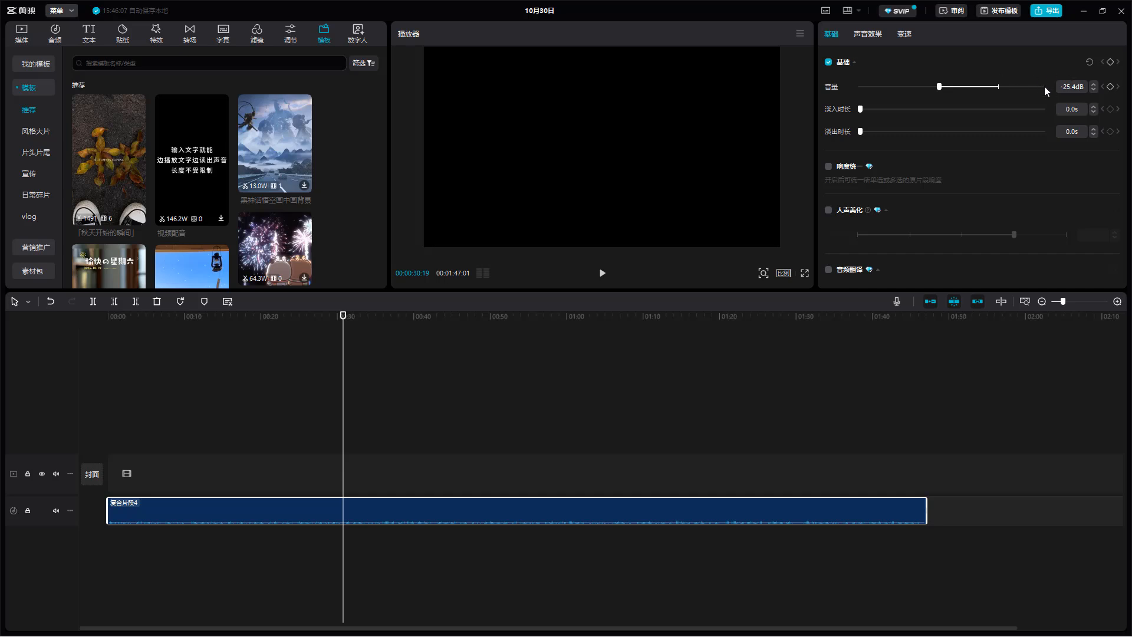
{"action": "double_click", "coordinate": [831, 88]}
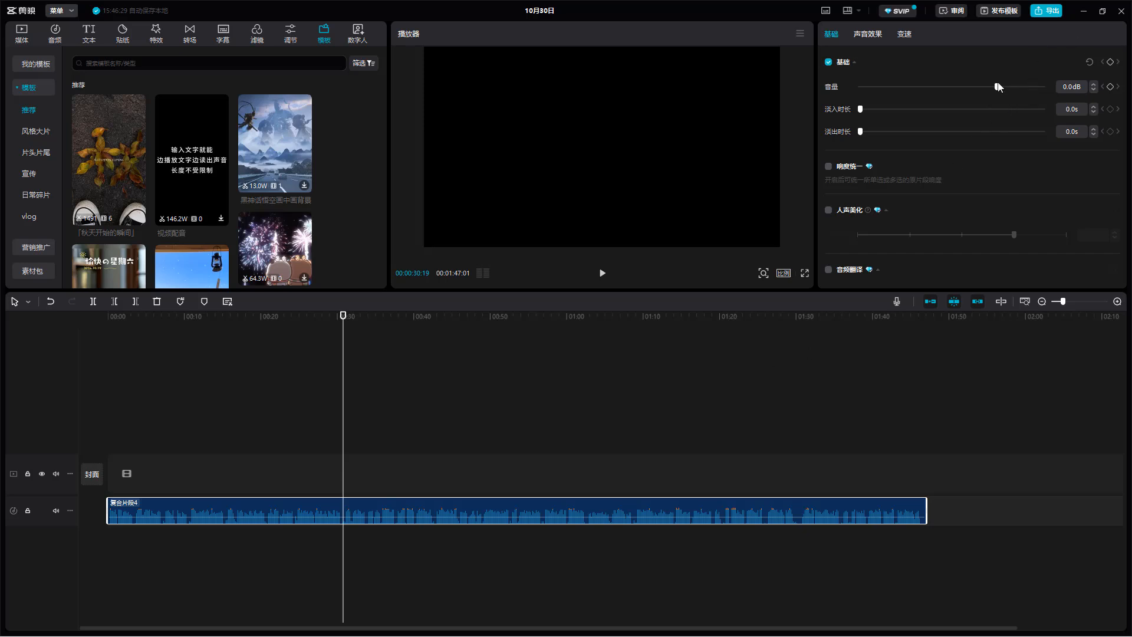
- Raise the compound clip's volume to 4.0 dB, and return it to 0.0 dB
{"action": "left_click_drag", "start_coordinate": [997, 90], "coordinate": [1006, 88]}
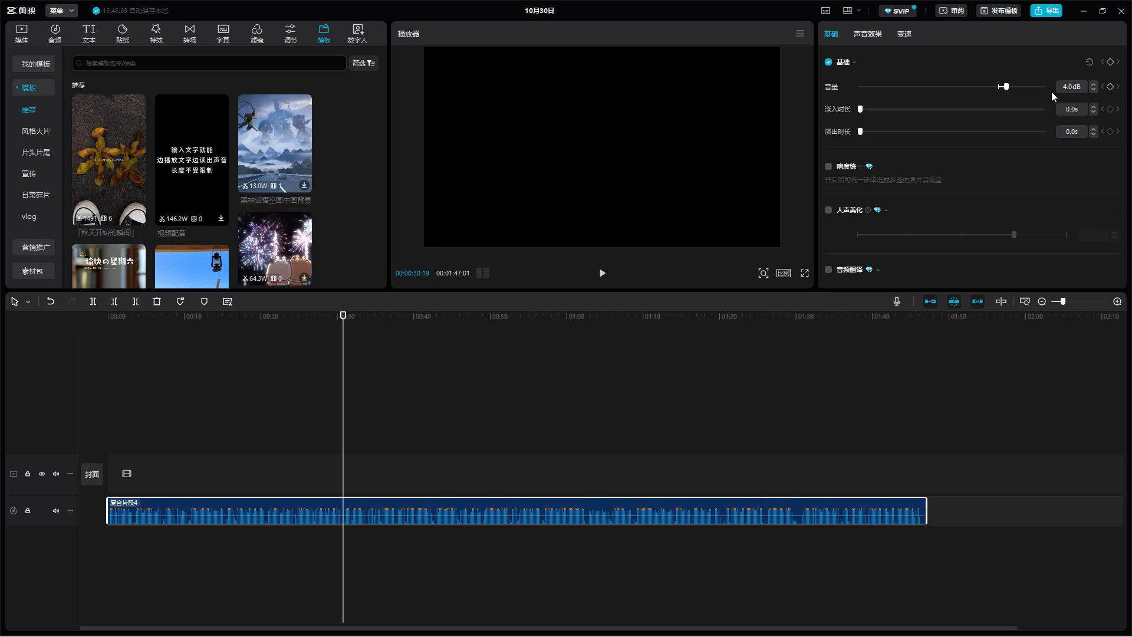
{"action": "left_click_drag", "start_coordinate": [1006, 88], "coordinate": [997, 87]}
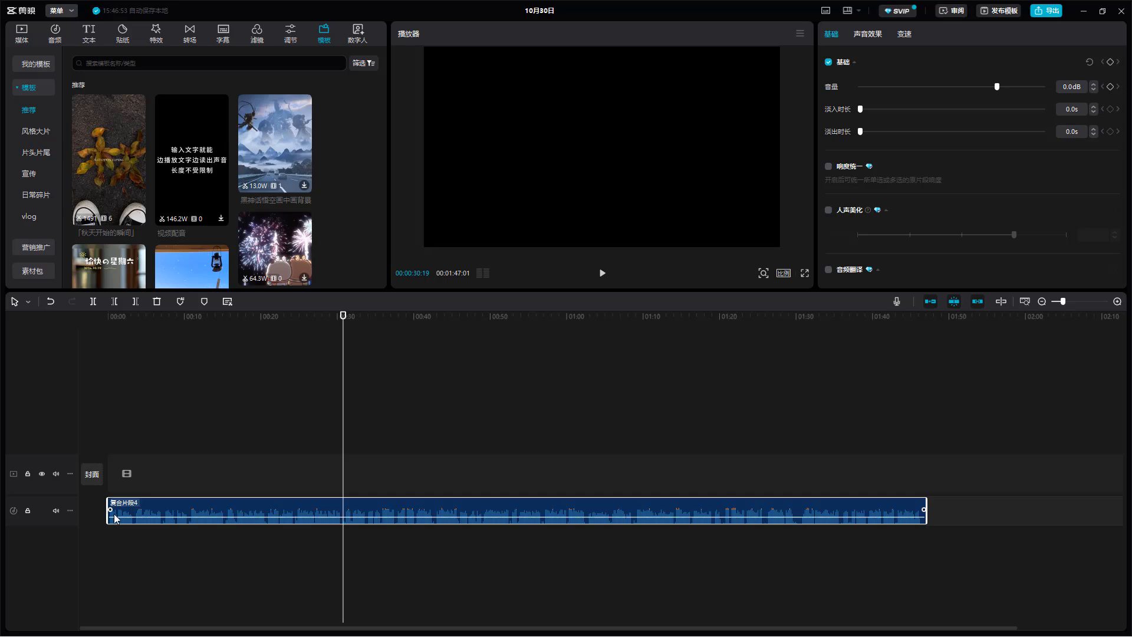
- Give the compound clip a 6.9 s fade-in for a preview of its first four seconds, and undo the fade
{"action": "left_click_drag", "start_coordinate": [109, 508], "coordinate": [171, 516]}
{"action": "left_click_drag", "start_coordinate": [125, 318], "coordinate": [108, 318]}
{"action": "key", "text": "space"}
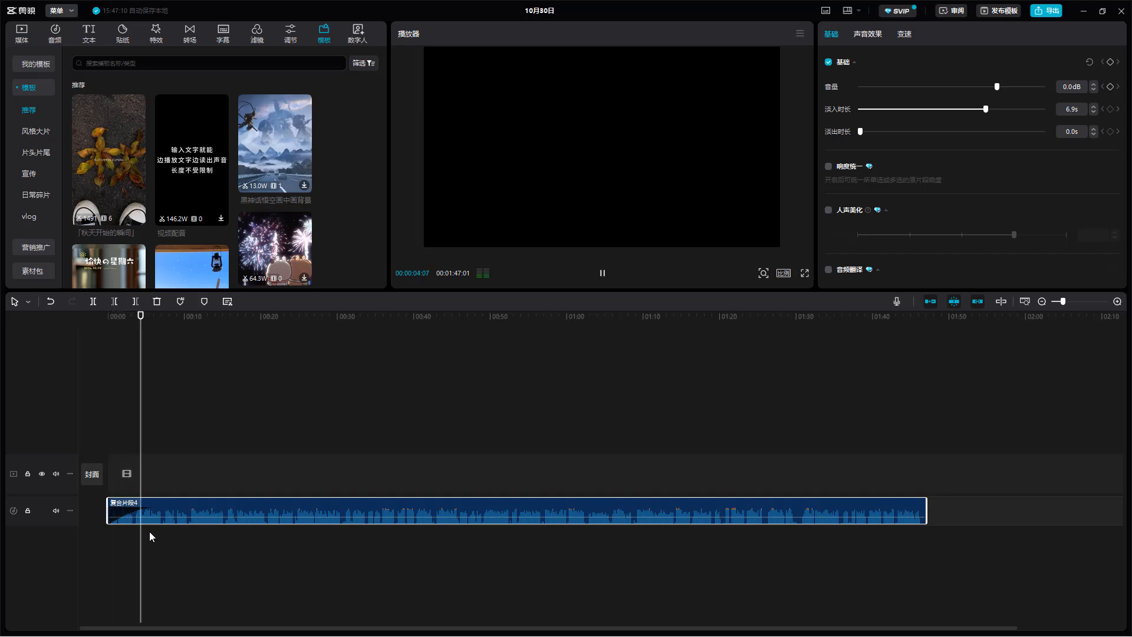
{"action": "key", "text": "space"}
{"action": "key", "text": "ctrl+z"}
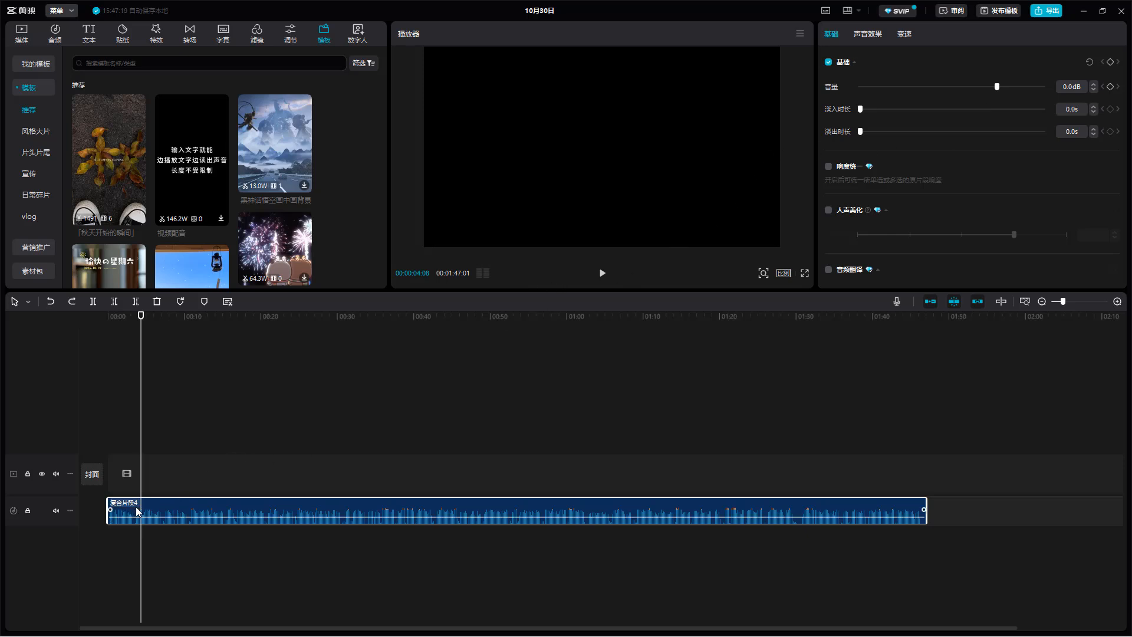
- Keyframe the compound clip's volume from -35.7 dB at the very start up to 0.0 dB at 00:00:04:14
{"action": "left_click_drag", "start_coordinate": [146, 316], "coordinate": [142, 317]}
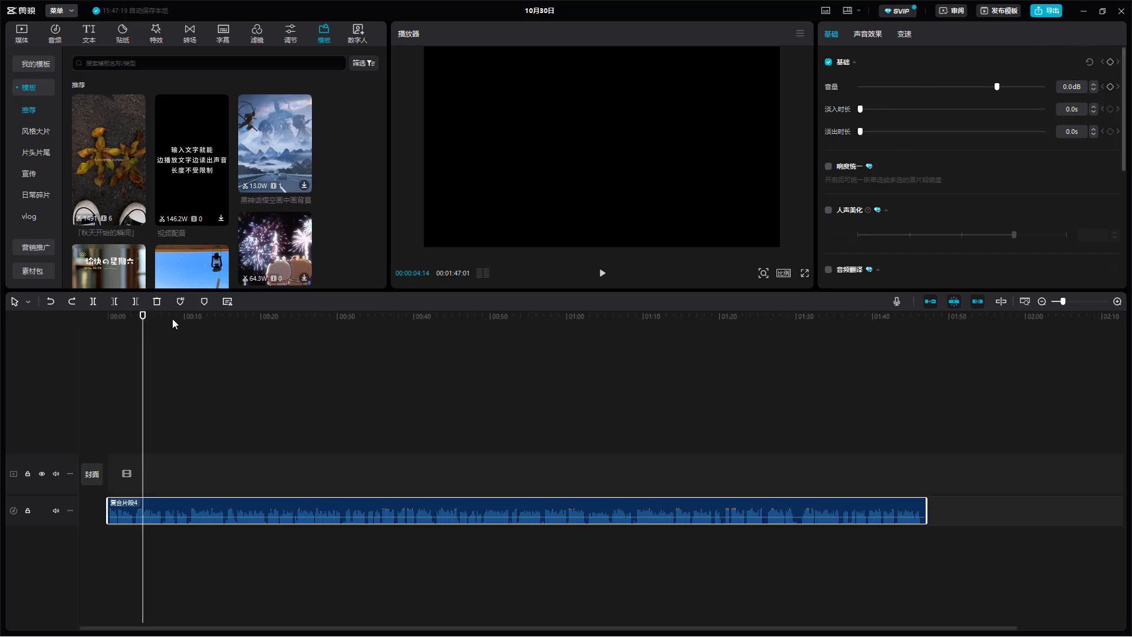
{"action": "left_click_drag", "start_coordinate": [147, 316], "coordinate": [99, 318]}
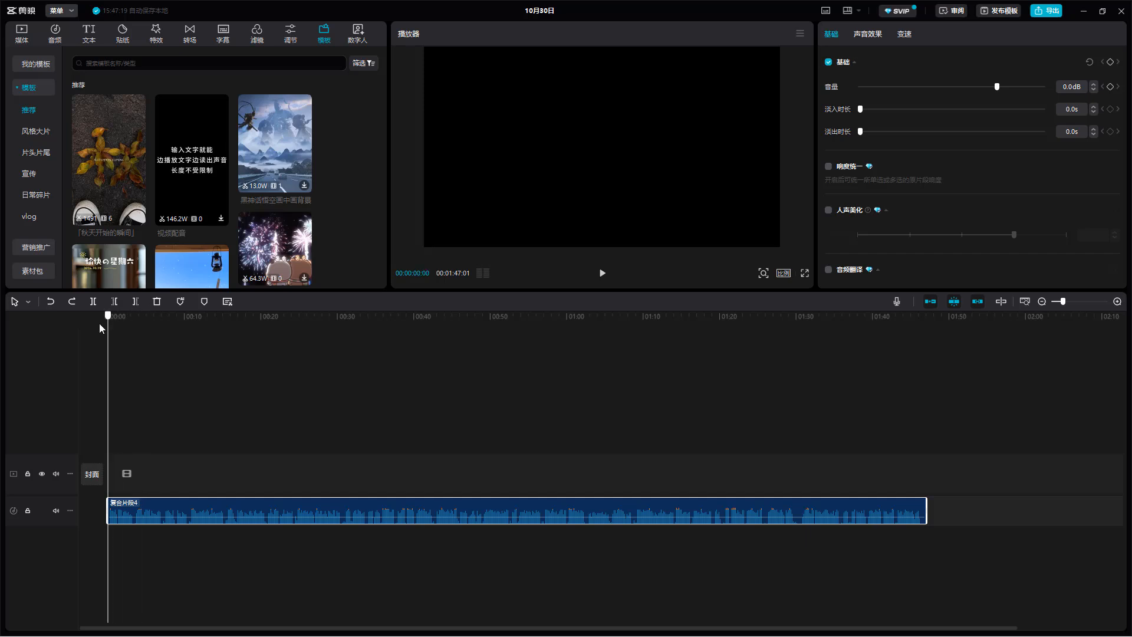
{"action": "left_click", "coordinate": [1110, 87]}
{"action": "left_click_drag", "start_coordinate": [998, 87], "coordinate": [914, 94]}
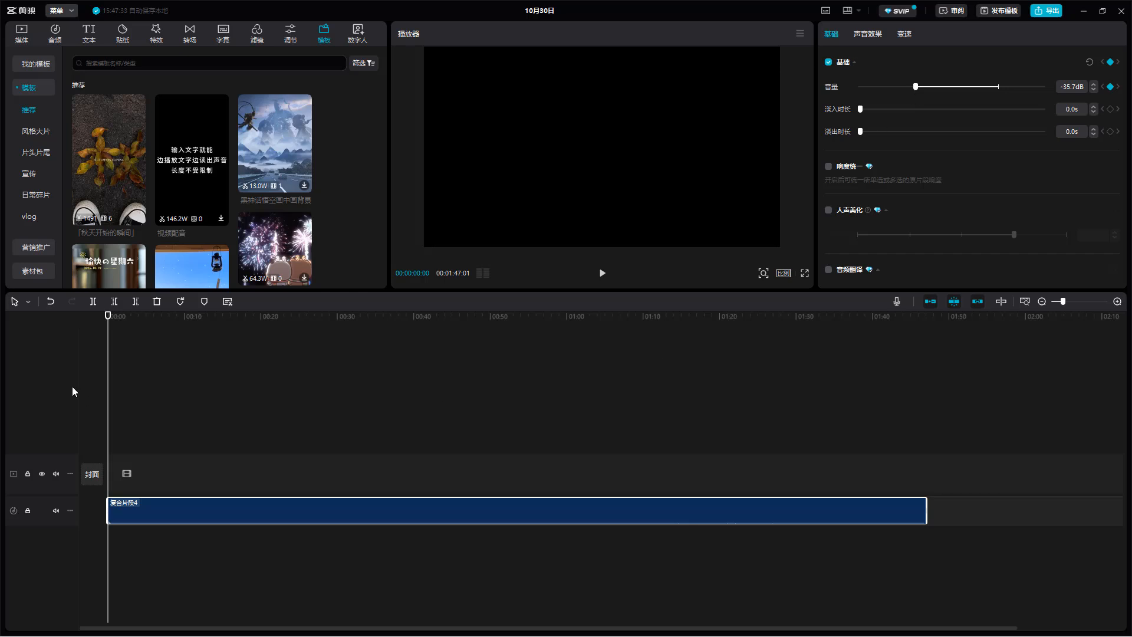
{"action": "left_click_drag", "start_coordinate": [108, 319], "coordinate": [142, 324]}
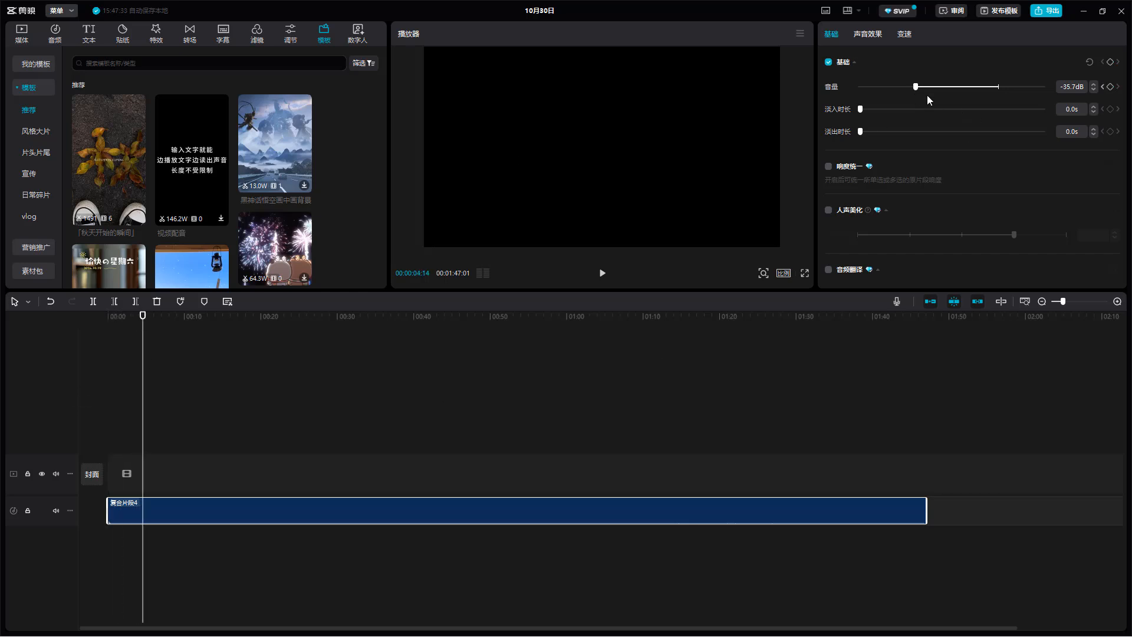
{"action": "left_click_drag", "start_coordinate": [959, 87], "coordinate": [1000, 91]}
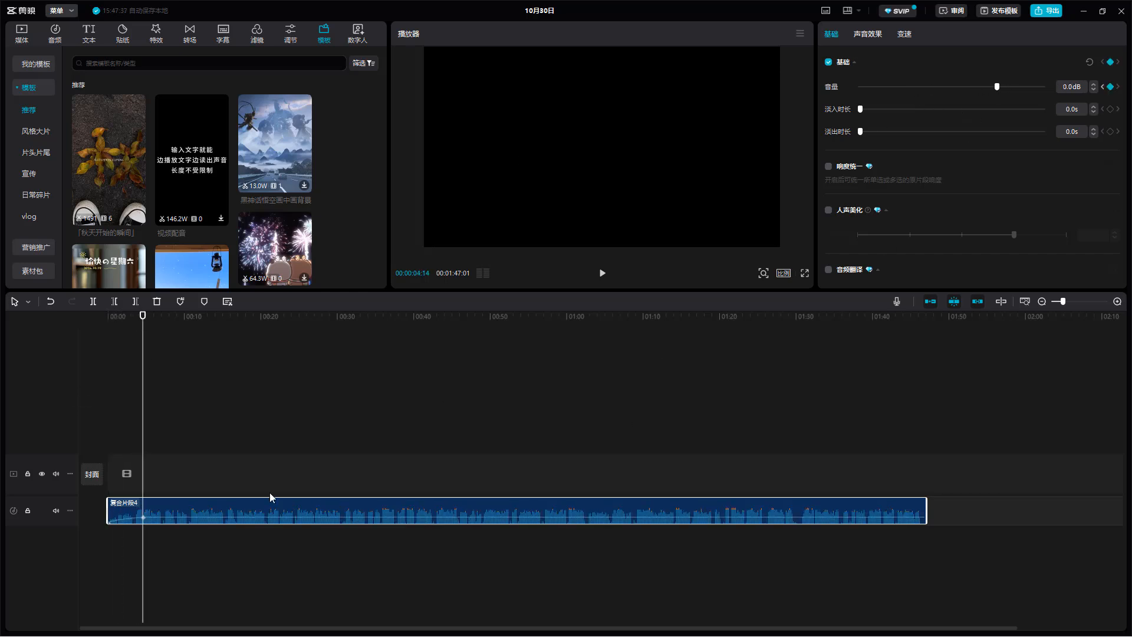
- Preview the keyframed volume ramp from the clip's start for about four seconds
{"action": "left_click_drag", "start_coordinate": [144, 310], "coordinate": [107, 313]}
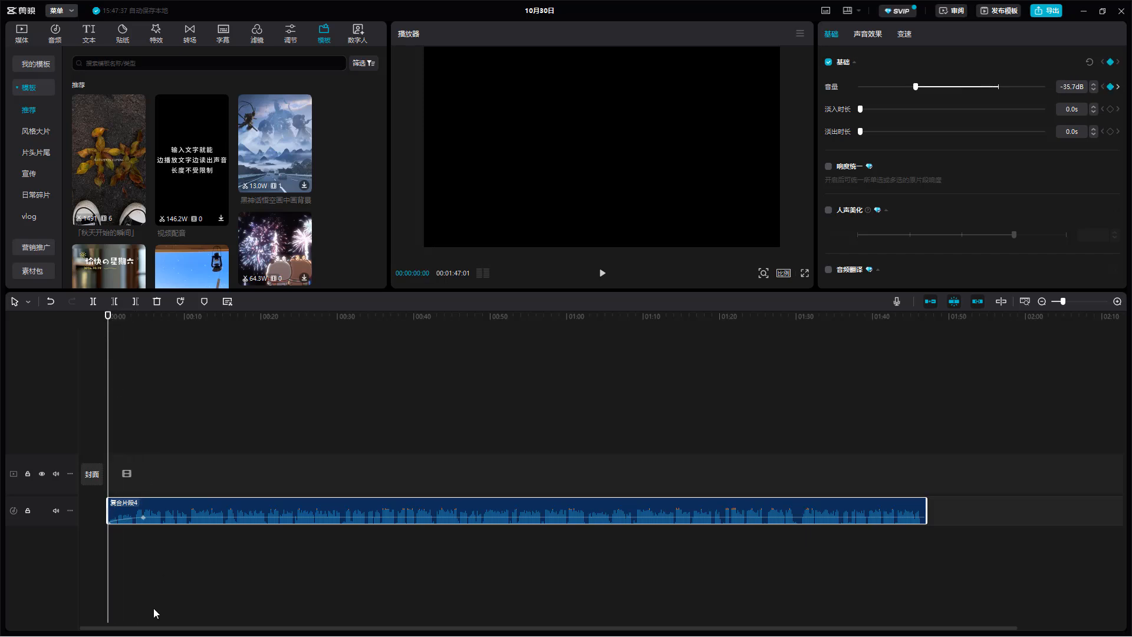
{"action": "key", "text": "space"}
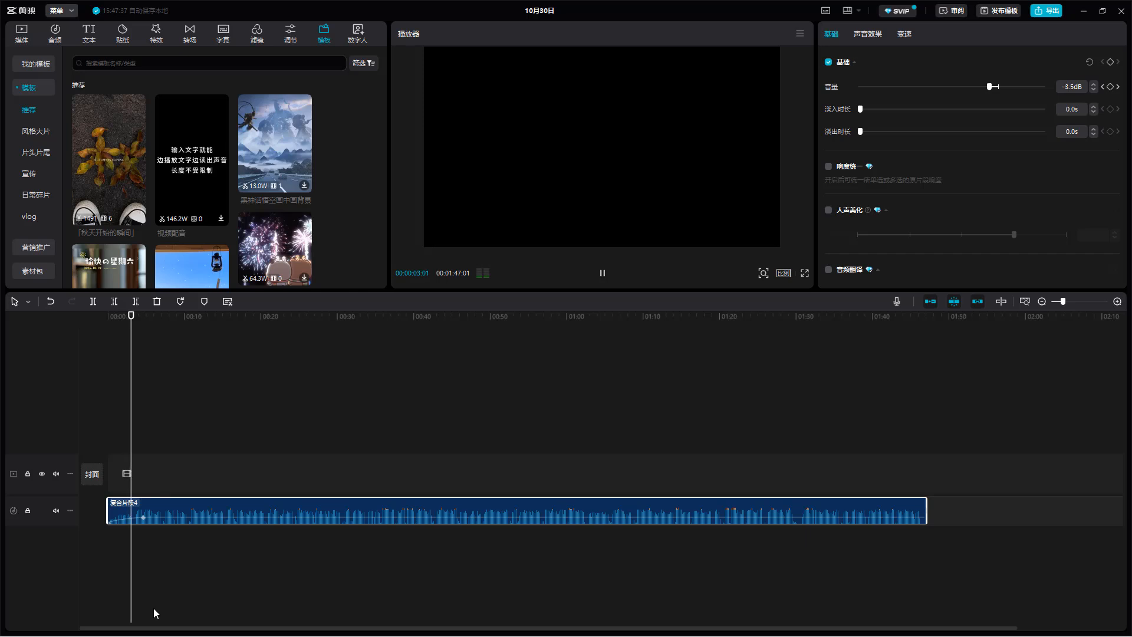
{"action": "key", "text": "space"}
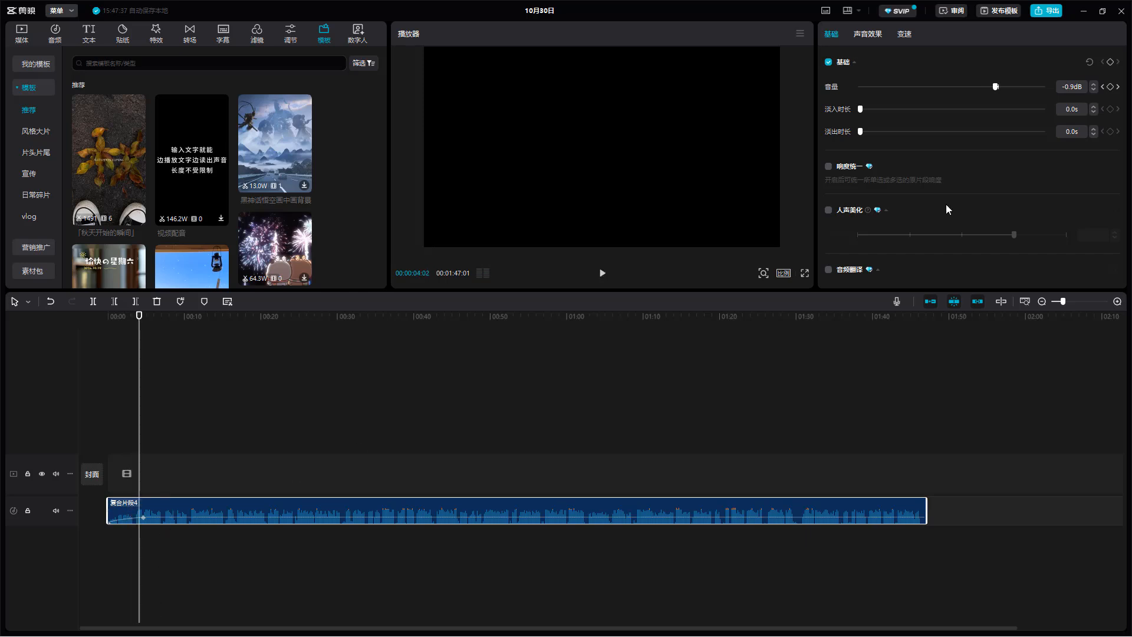
- Try to delete the volume keyframe at 00:00:04:14, and undo the deletion
{"action": "left_click", "coordinate": [143, 517]}
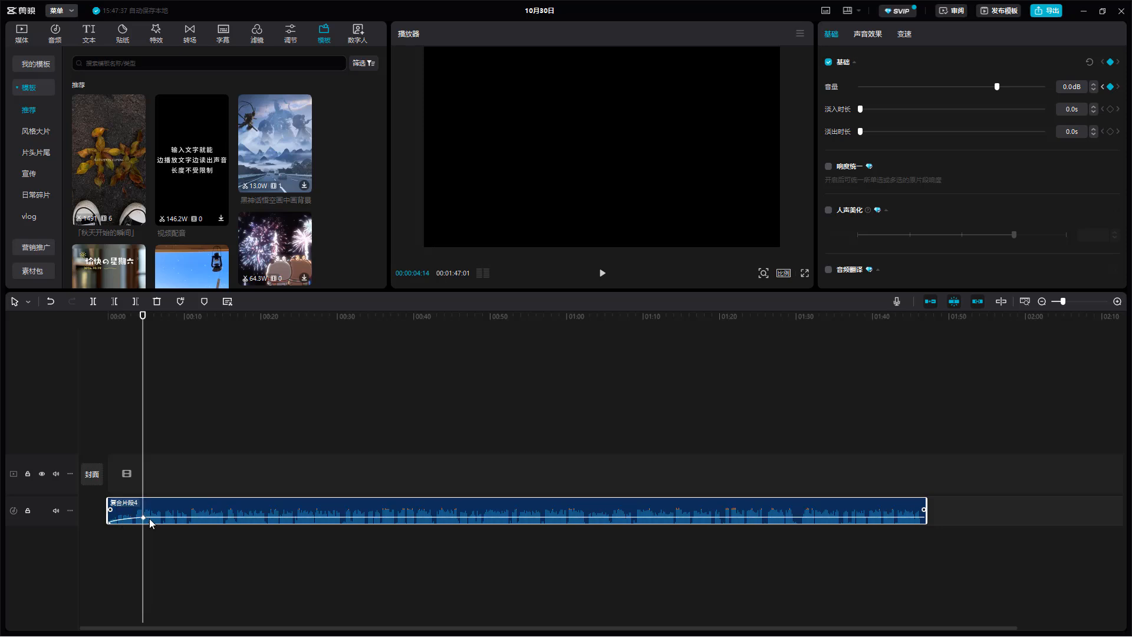
{"action": "key", "text": "Delete"}
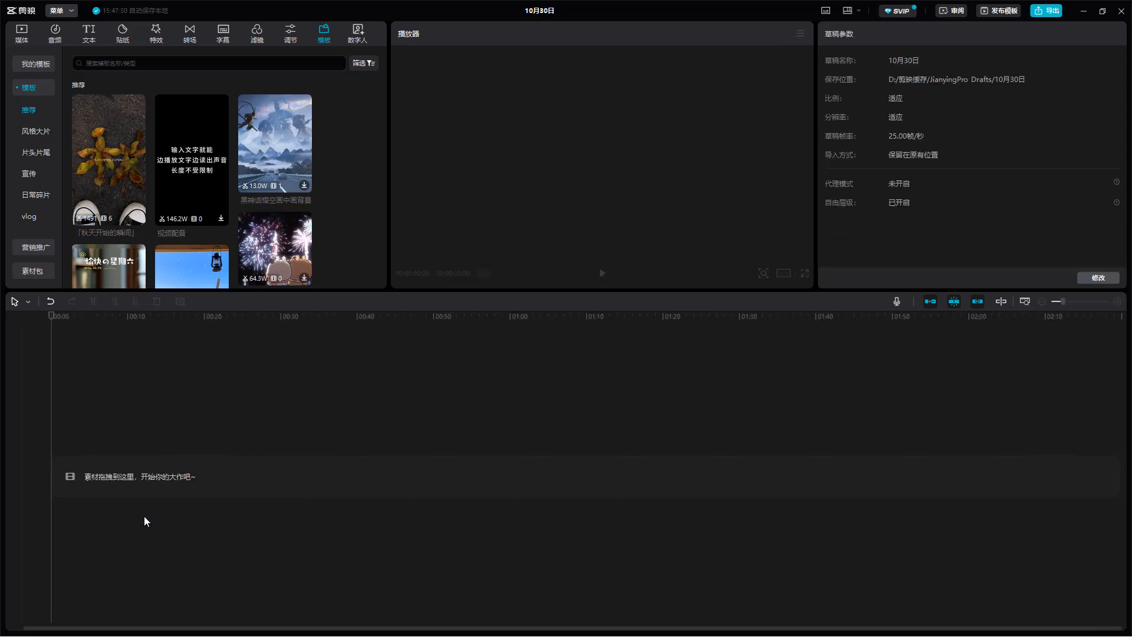
{"action": "key", "text": "ctrl+z"}
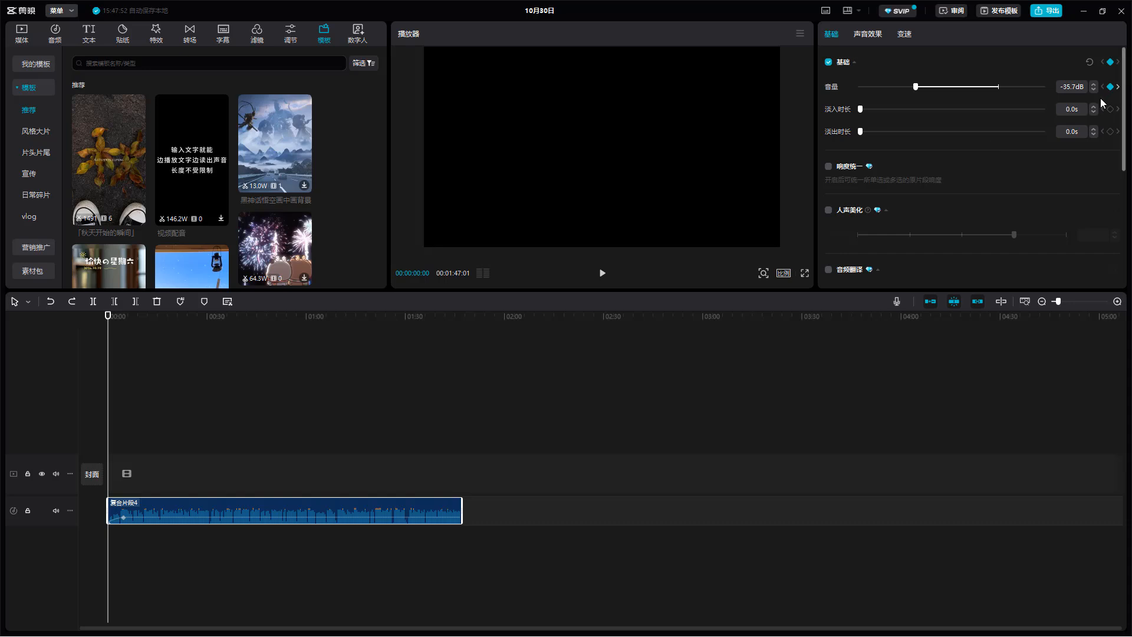
- Remove the volume keyframes at the clip's start and at 00:00:04:14
{"action": "left_click", "coordinate": [1110, 87]}
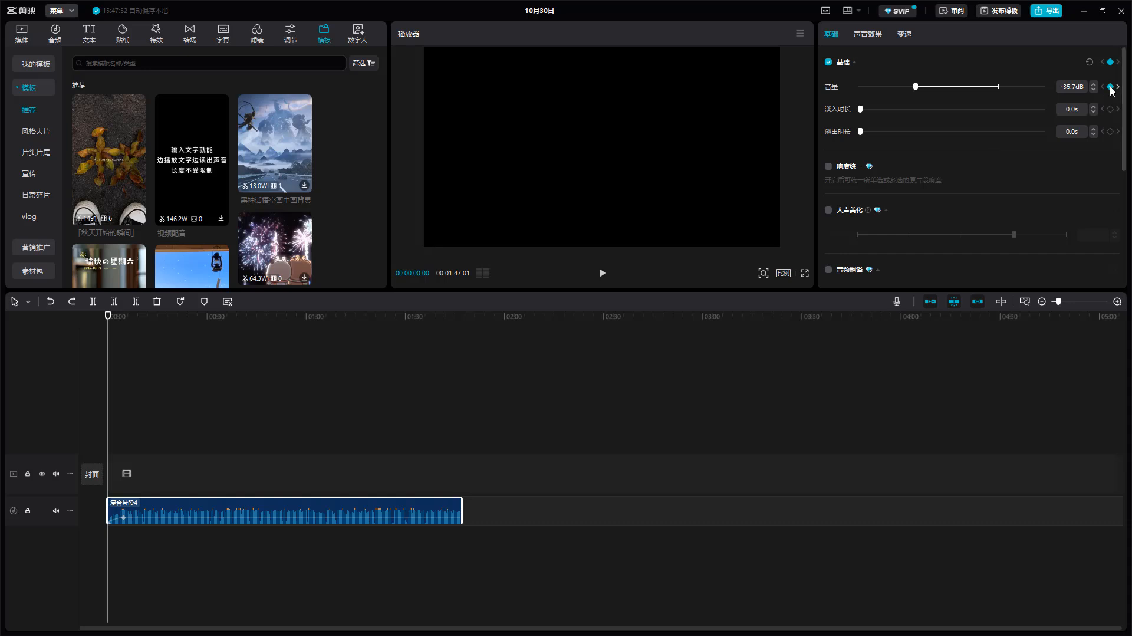
{"action": "left_click", "coordinate": [123, 517]}
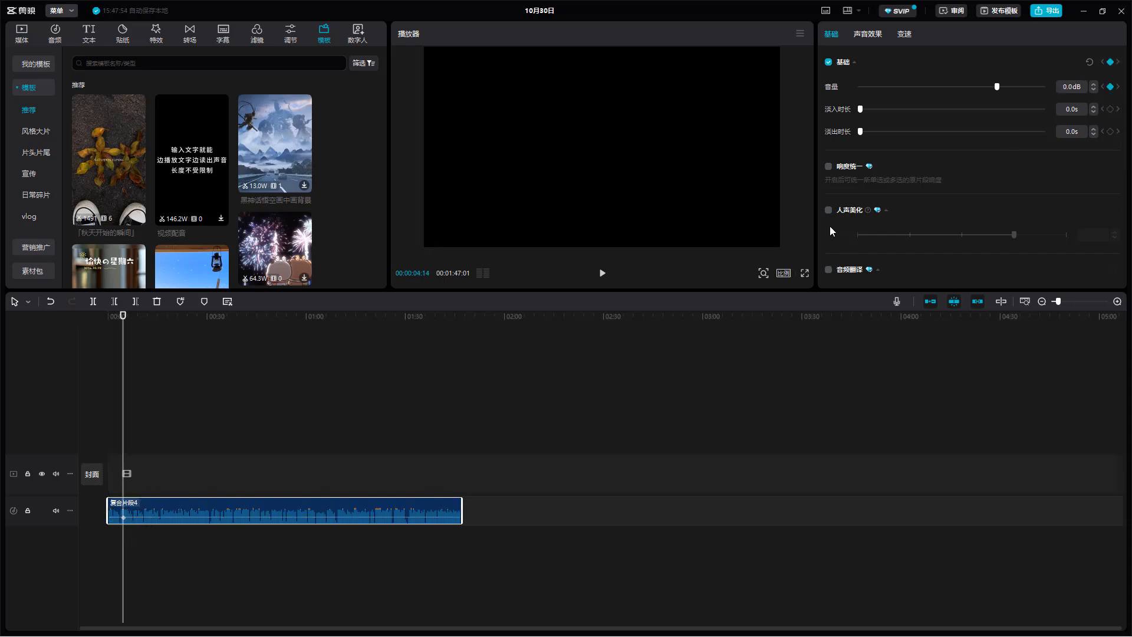
{"action": "left_click", "coordinate": [1110, 87]}
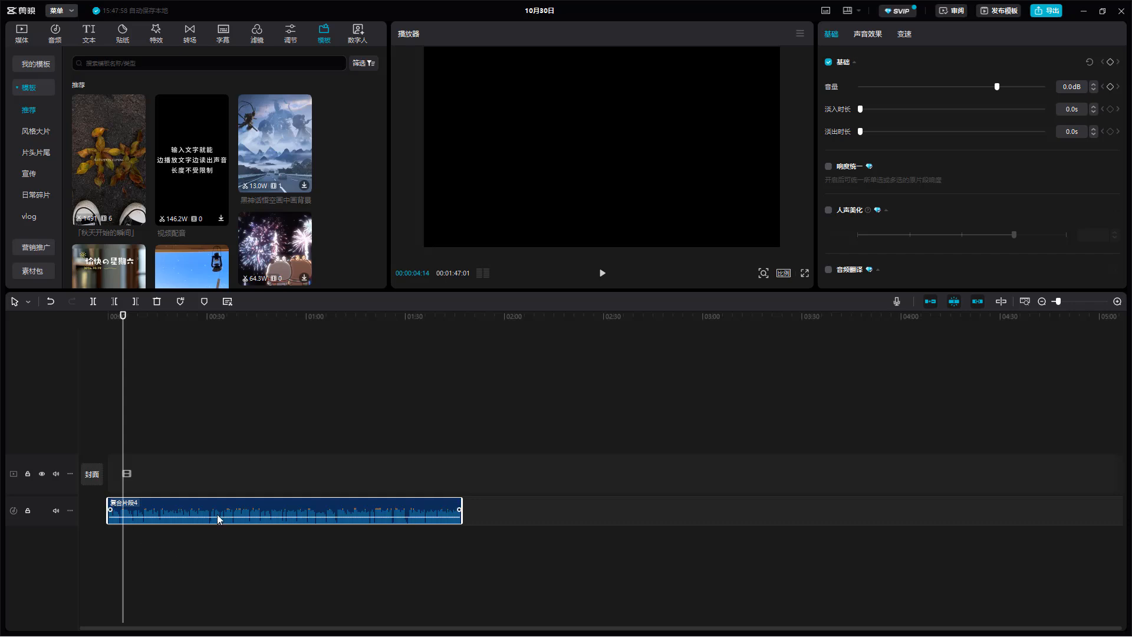
- Preview the compound clip's audio from about 9 to about 12 seconds
{"action": "scroll", "coordinate": [291, 503], "scroll_direction": "up", "scroll_amount": 3, "text": "ctrl"}
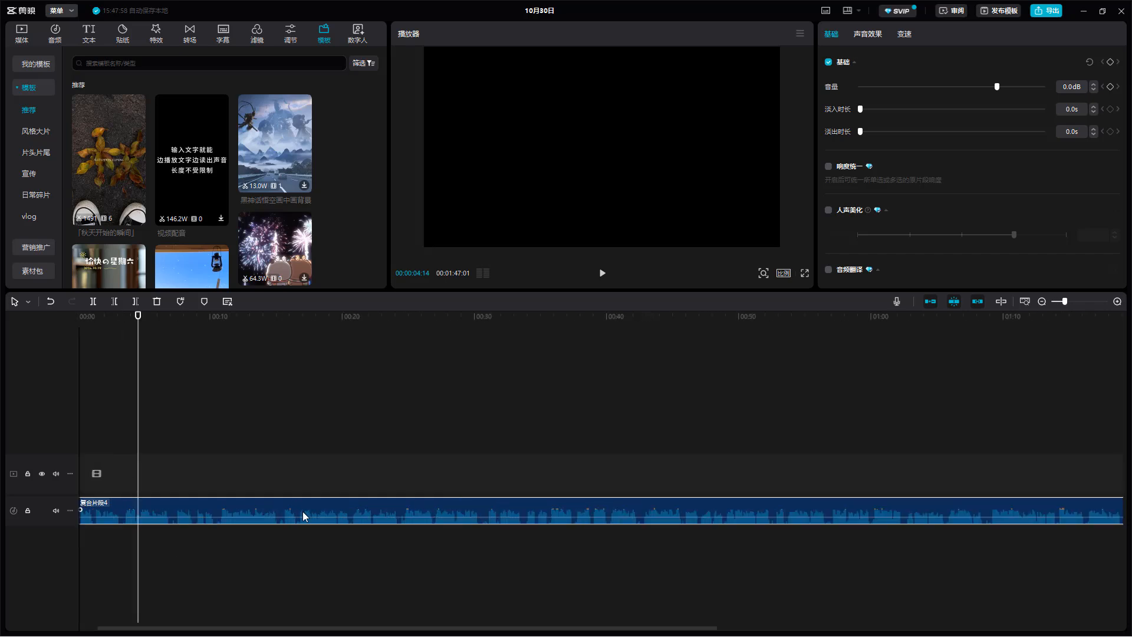
{"action": "scroll", "coordinate": [274, 522], "scroll_direction": "up", "scroll_amount": 2, "text": "ctrl"}
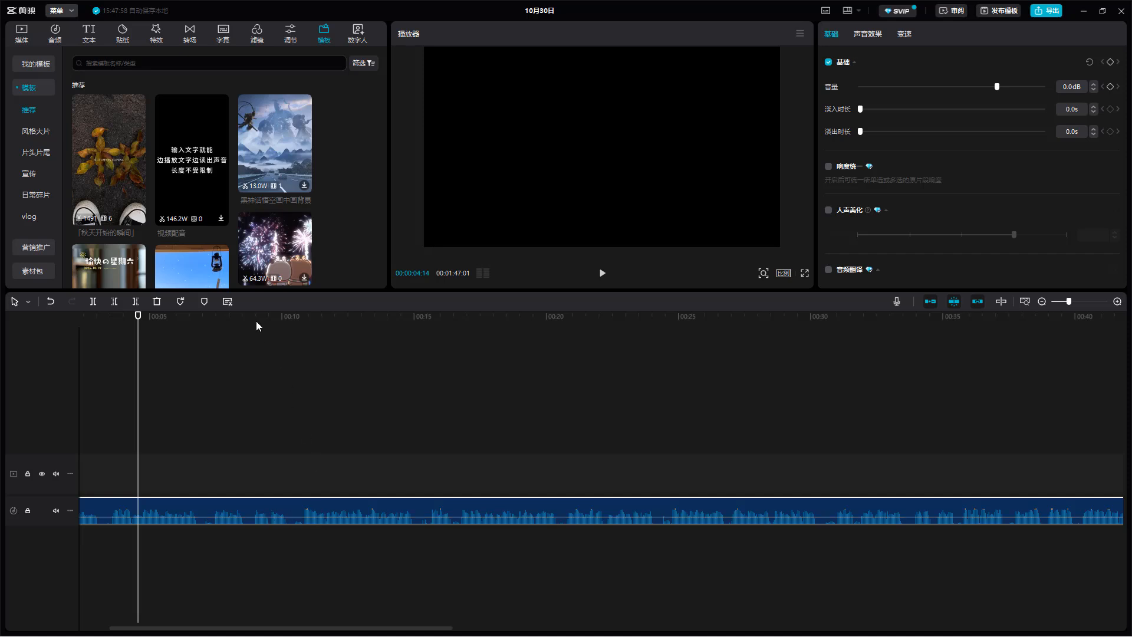
{"action": "mouse_move", "coordinate": [256, 321]}
{"action": "left_mouse_down"}
{"action": "mouse_move", "coordinate": [239, 328]}
{"action": "mouse_move", "coordinate": [255, 336]}
{"action": "left_mouse_up"}
{"action": "key", "text": "space"}
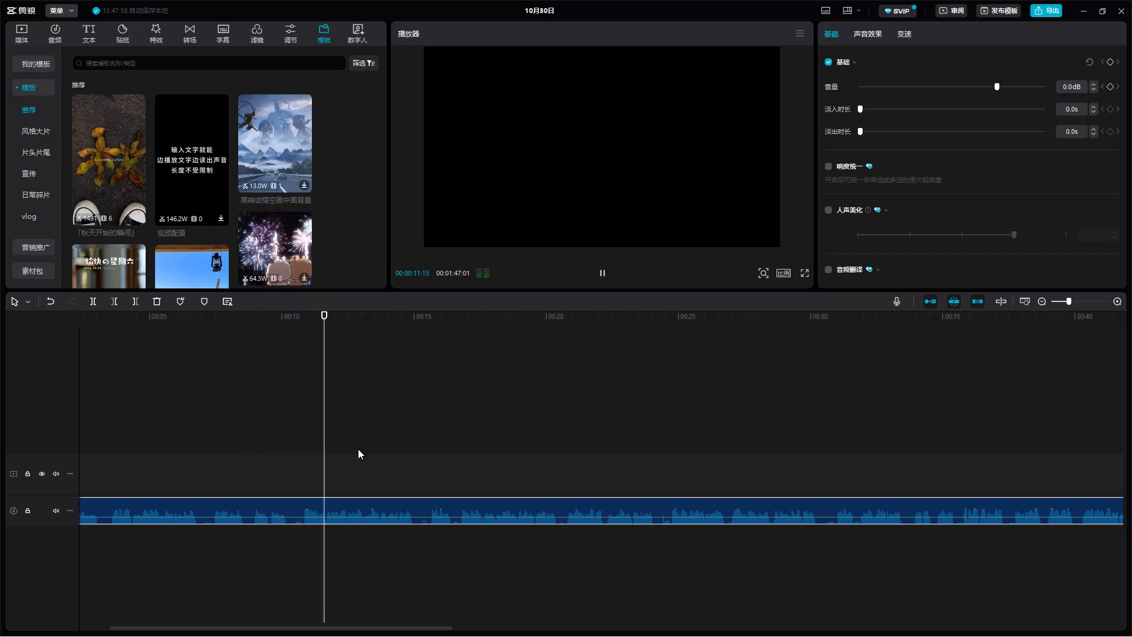
{"action": "key", "text": "space"}
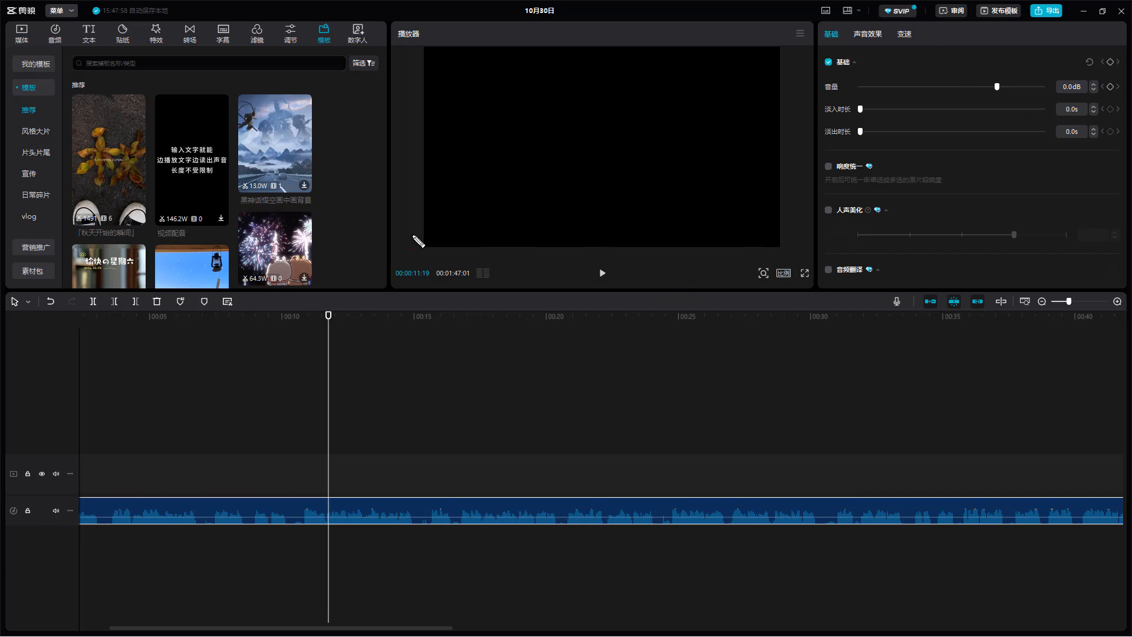
{"action": "mouse_move", "coordinate": [432, 180]}
{"action": "left_mouse_down"}
{"action": "mouse_move", "coordinate": [444, 209]}
{"action": "mouse_move", "coordinate": [497, 188]}
{"action": "mouse_move", "coordinate": [643, 202]}
{"action": "left_mouse_up"}
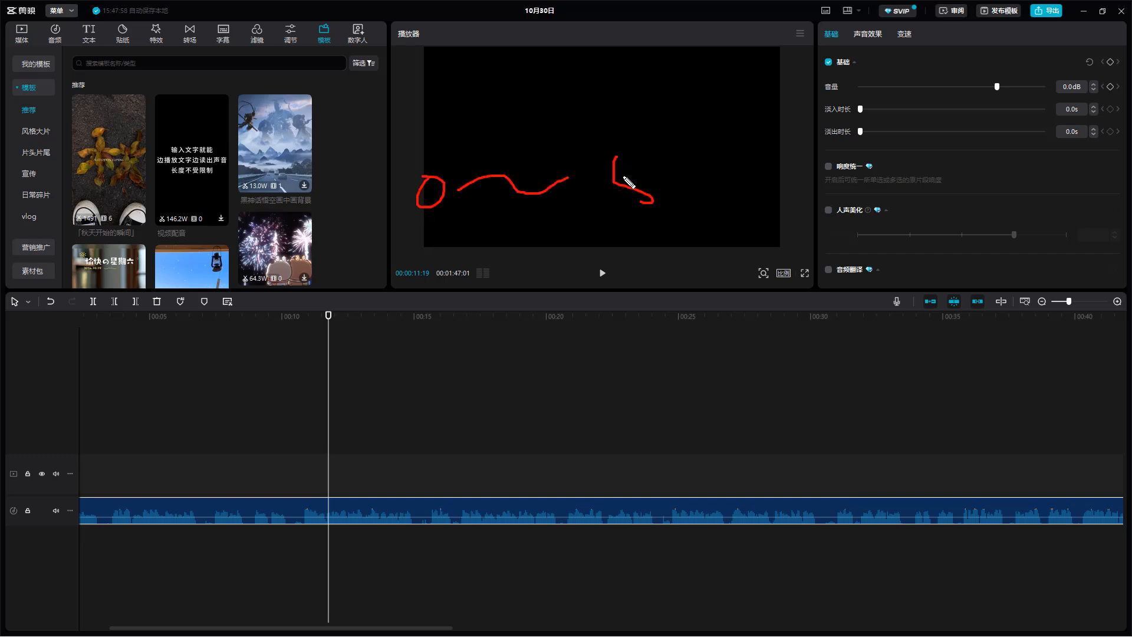
{"action": "left_click_drag", "start_coordinate": [612, 153], "coordinate": [649, 148]}
{"action": "left_click_drag", "start_coordinate": [730, 160], "coordinate": [733, 191]}
{"action": "left_click_drag", "start_coordinate": [749, 115], "coordinate": [754, 191]}
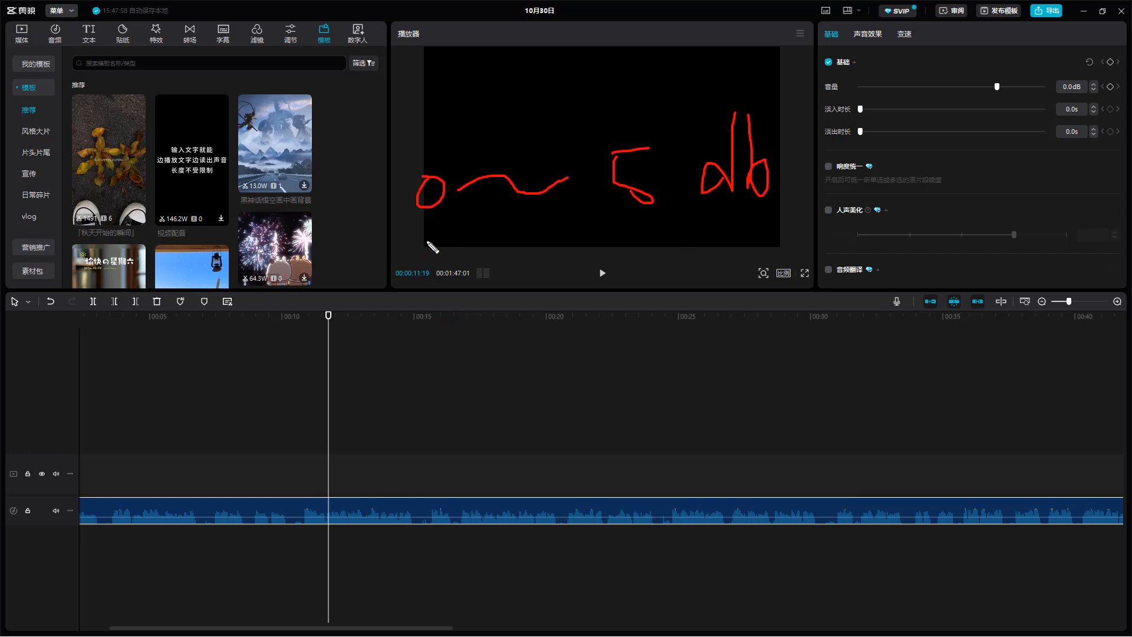
{"action": "left_click_drag", "start_coordinate": [420, 238], "coordinate": [696, 224]}
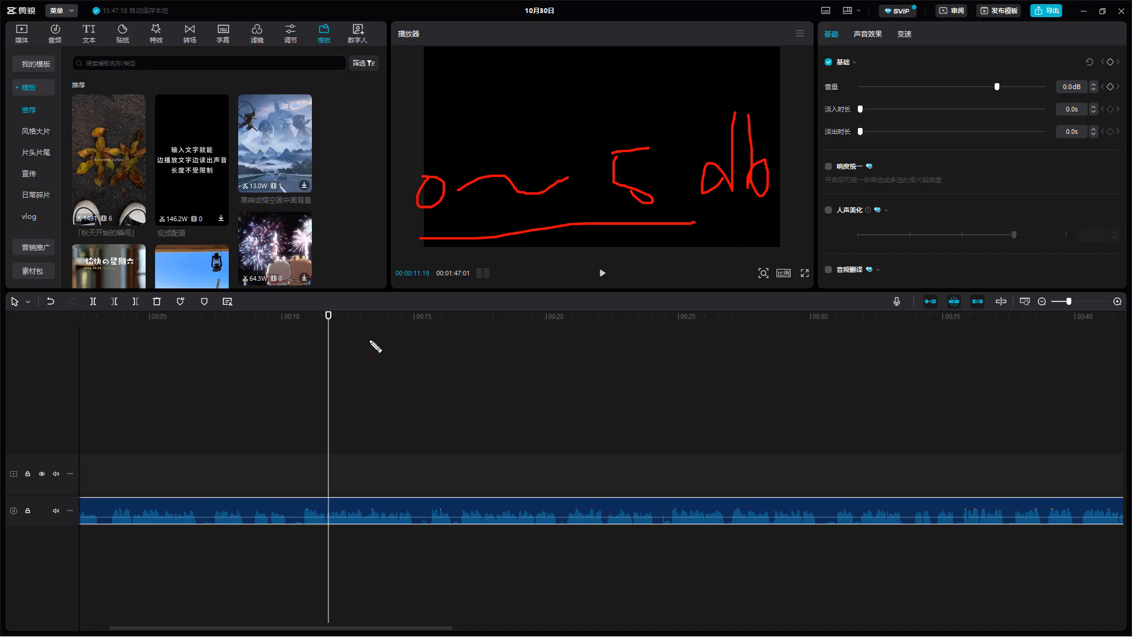
{"action": "left_click_drag", "start_coordinate": [384, 315], "coordinate": [375, 367]}
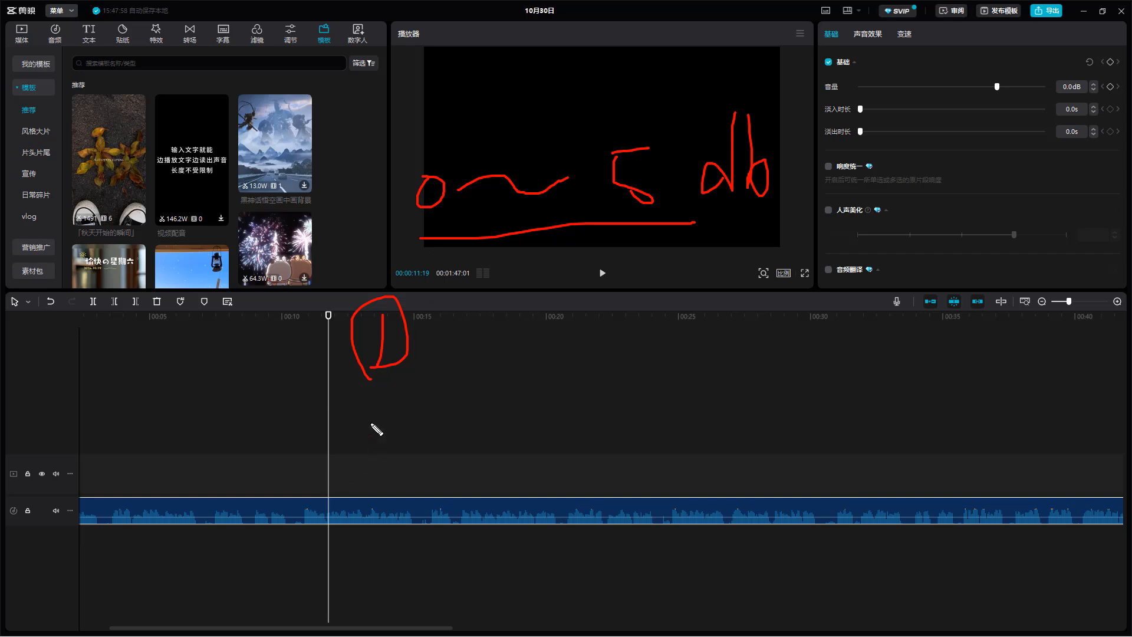
{"action": "left_click_drag", "start_coordinate": [377, 410], "coordinate": [364, 446]}
{"action": "left_click_drag", "start_coordinate": [376, 426], "coordinate": [398, 422]}
{"action": "left_click", "coordinate": [460, 454]}
{"action": "left_click_drag", "start_coordinate": [627, 302], "coordinate": [685, 333]}
{"action": "left_click_drag", "start_coordinate": [639, 289], "coordinate": [655, 360]}
{"action": "left_click_drag", "start_coordinate": [704, 277], "coordinate": [722, 322]}
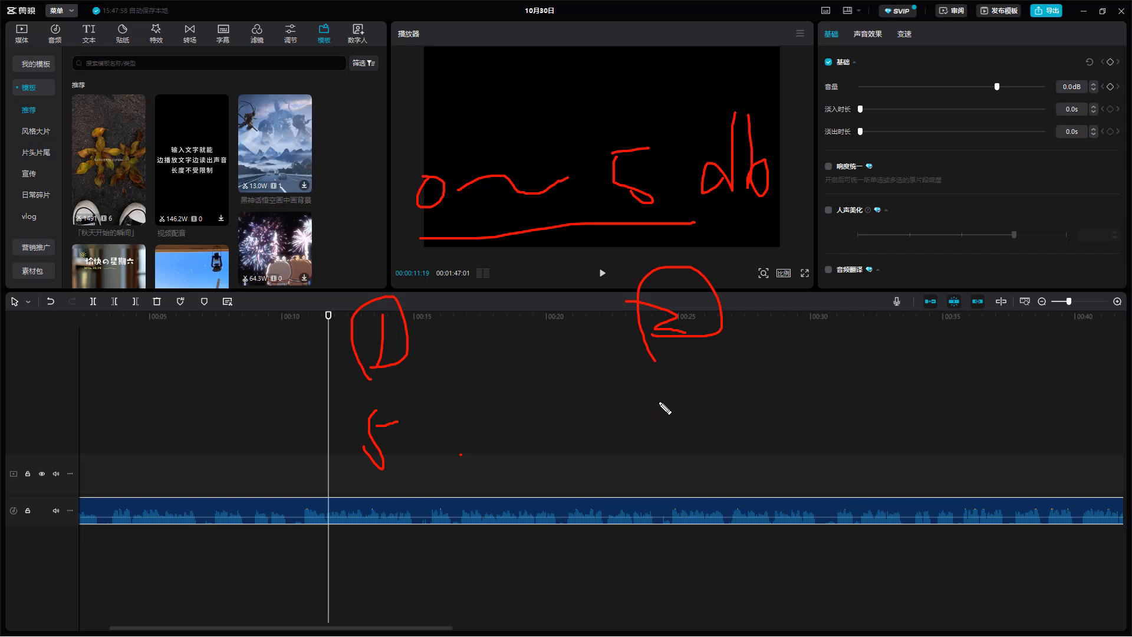
{"action": "left_click_drag", "start_coordinate": [659, 386], "coordinate": [651, 446]}
{"action": "mouse_move", "coordinate": [678, 395]}
{"action": "left_mouse_down"}
{"action": "mouse_move", "coordinate": [652, 443]}
{"action": "mouse_move", "coordinate": [740, 431]}
{"action": "left_mouse_up"}
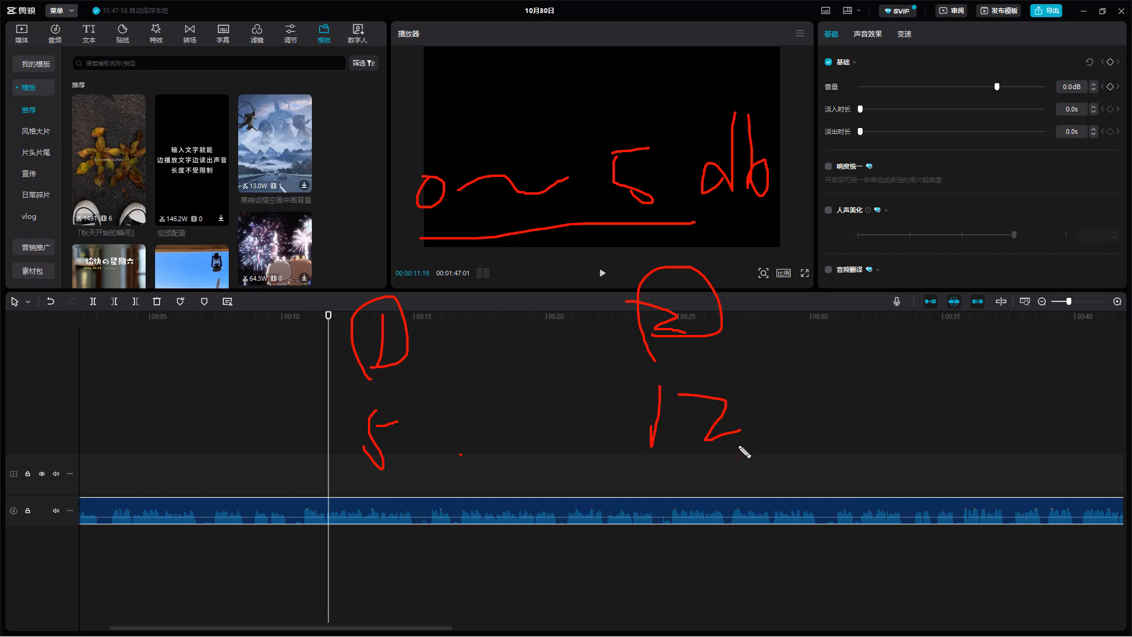
{"action": "left_click_drag", "start_coordinate": [471, 440], "coordinate": [581, 435]}
{"action": "mouse_move", "coordinate": [514, 406]}
{"action": "left_mouse_down"}
{"action": "mouse_move", "coordinate": [515, 446]}
{"action": "mouse_move", "coordinate": [572, 417]}
{"action": "left_mouse_up"}
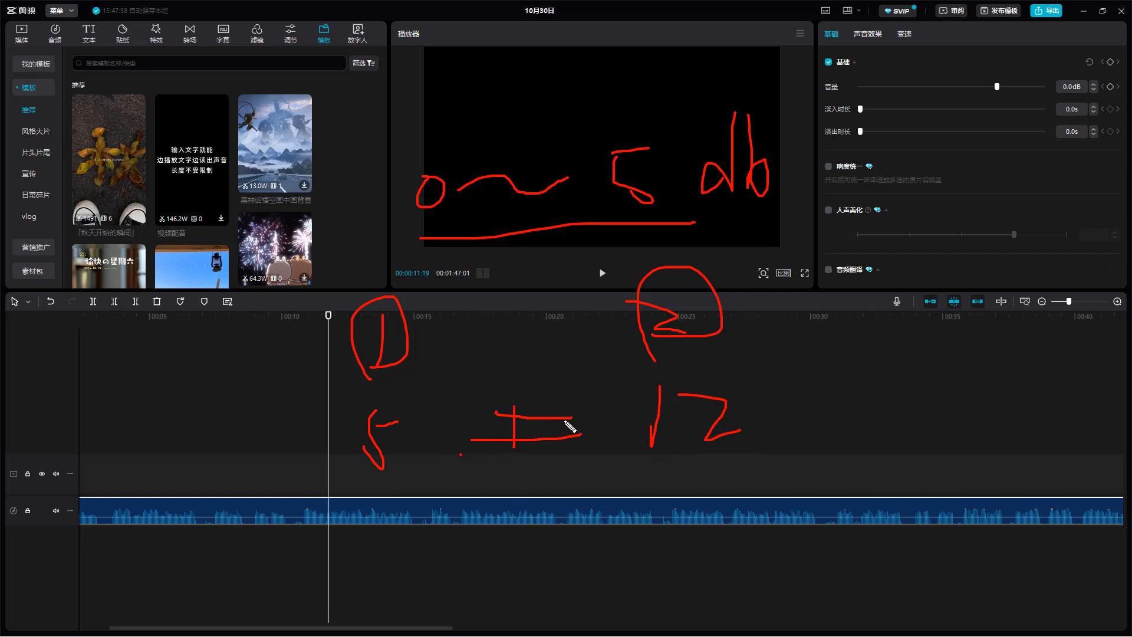
{"action": "mouse_move", "coordinate": [458, 547]}
{"action": "left_mouse_down"}
{"action": "mouse_move", "coordinate": [522, 581]}
{"action": "mouse_move", "coordinate": [510, 634]}
{"action": "left_mouse_up"}
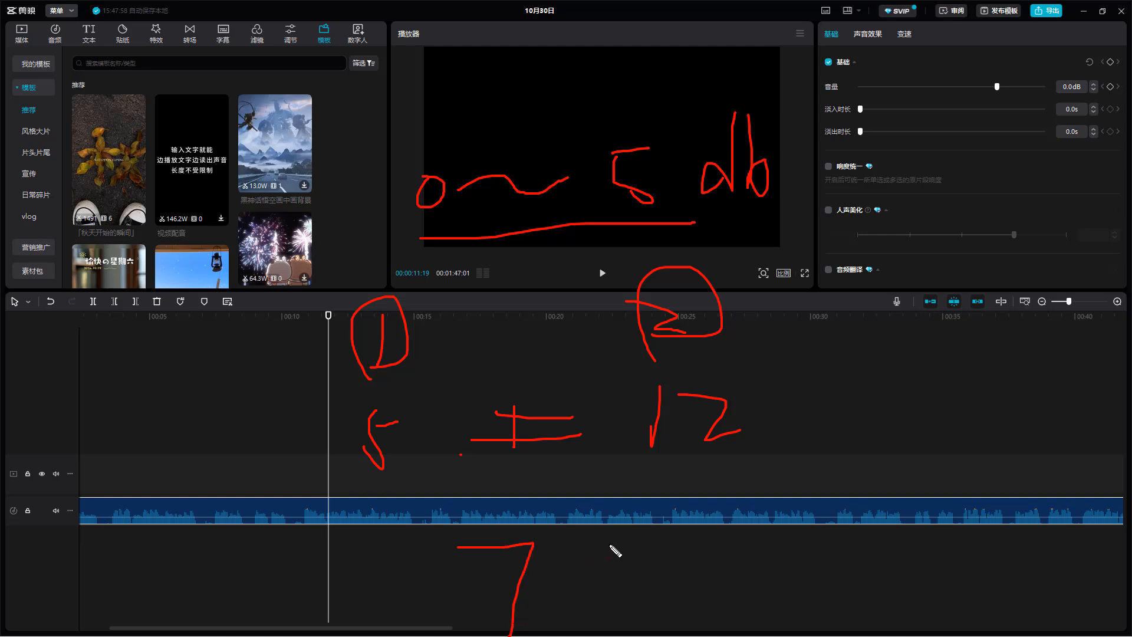
{"action": "left_click_drag", "start_coordinate": [326, 486], "coordinate": [379, 480]}
{"action": "left_click_drag", "start_coordinate": [614, 470], "coordinate": [709, 471]}
{"action": "mouse_move", "coordinate": [356, 118]}
{"action": "left_mouse_down"}
{"action": "mouse_move", "coordinate": [530, 120]}
{"action": "mouse_move", "coordinate": [583, 29]}
{"action": "mouse_move", "coordinate": [629, 2]}
{"action": "mouse_move", "coordinate": [749, 0]}
{"action": "left_mouse_up"}
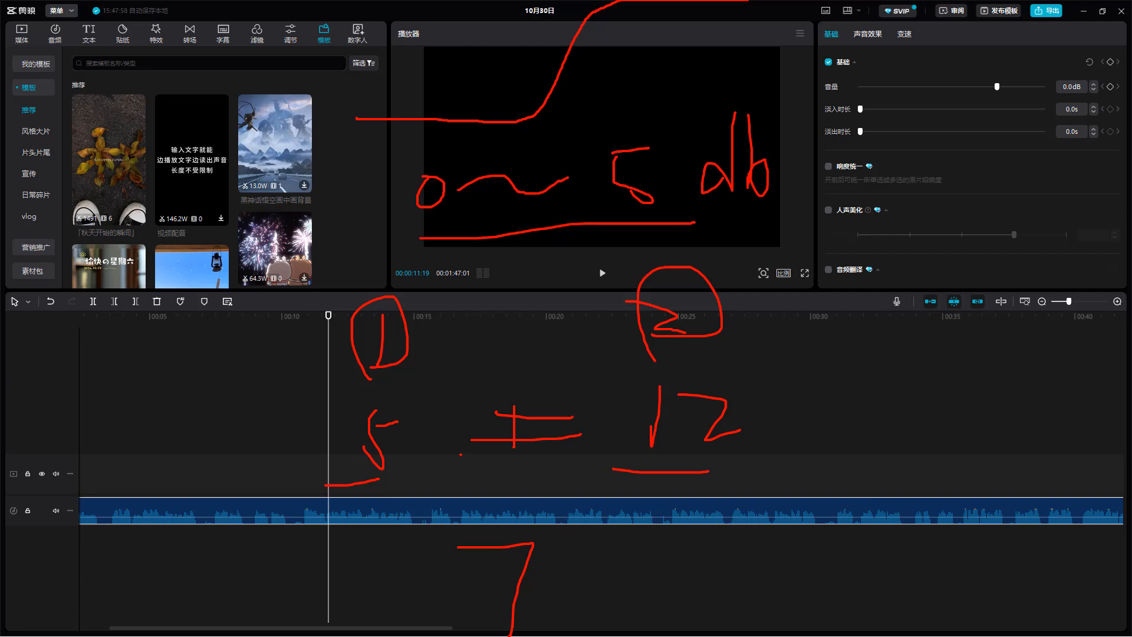
{"action": "key", "text": "Escape"}
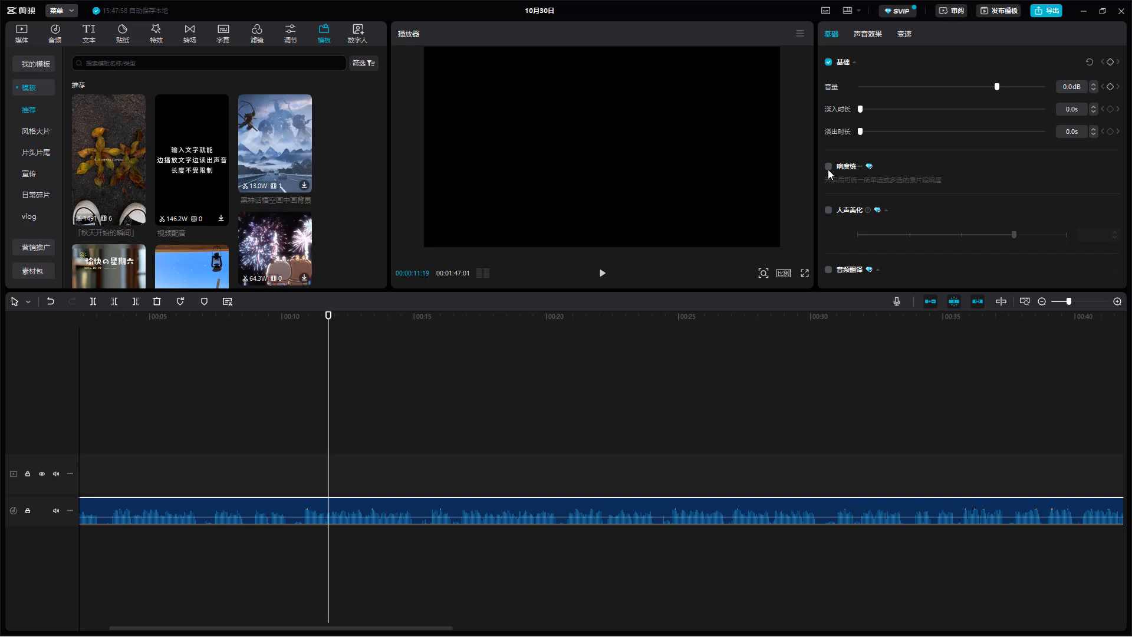
- Duplicate the compound clip onto a new audio track directly below it, aligned with the timeline's start
{"action": "scroll", "coordinate": [427, 500], "scroll_direction": "down", "scroll_amount": 3}
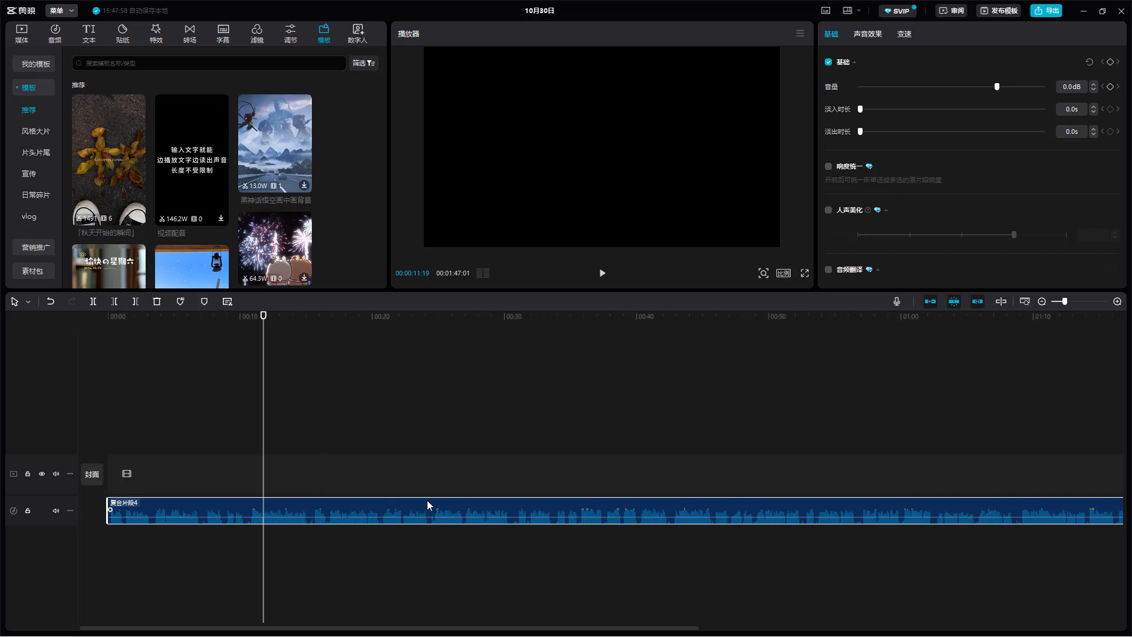
{"action": "scroll", "coordinate": [238, 507], "scroll_direction": "up", "scroll_amount": 1}
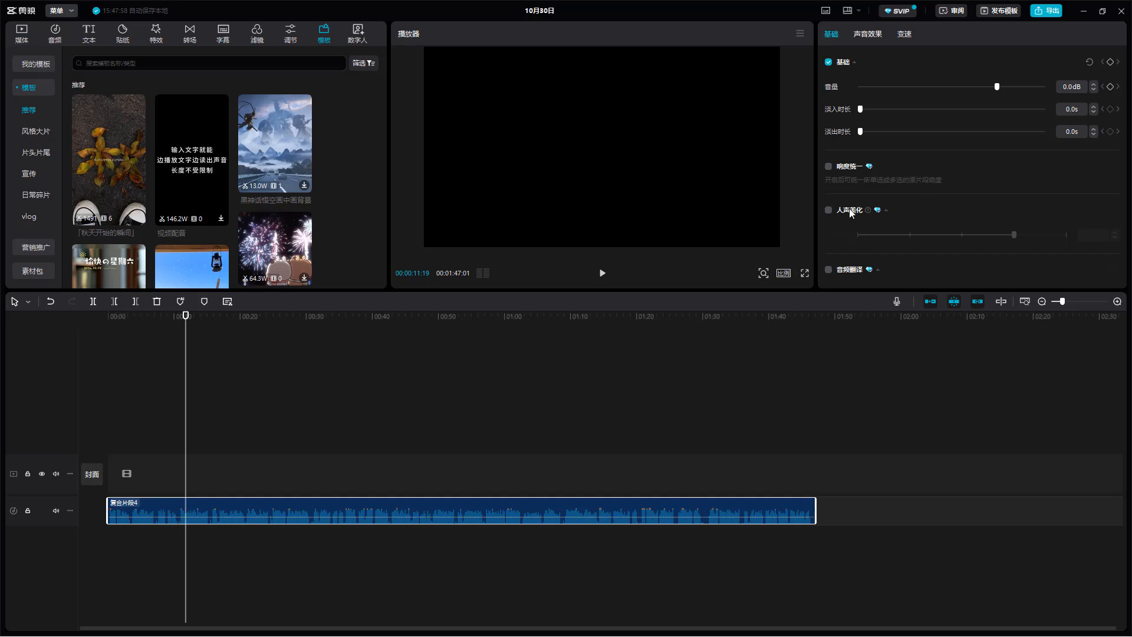
{"action": "left_click_drag", "start_coordinate": [247, 512], "coordinate": [184, 565]}
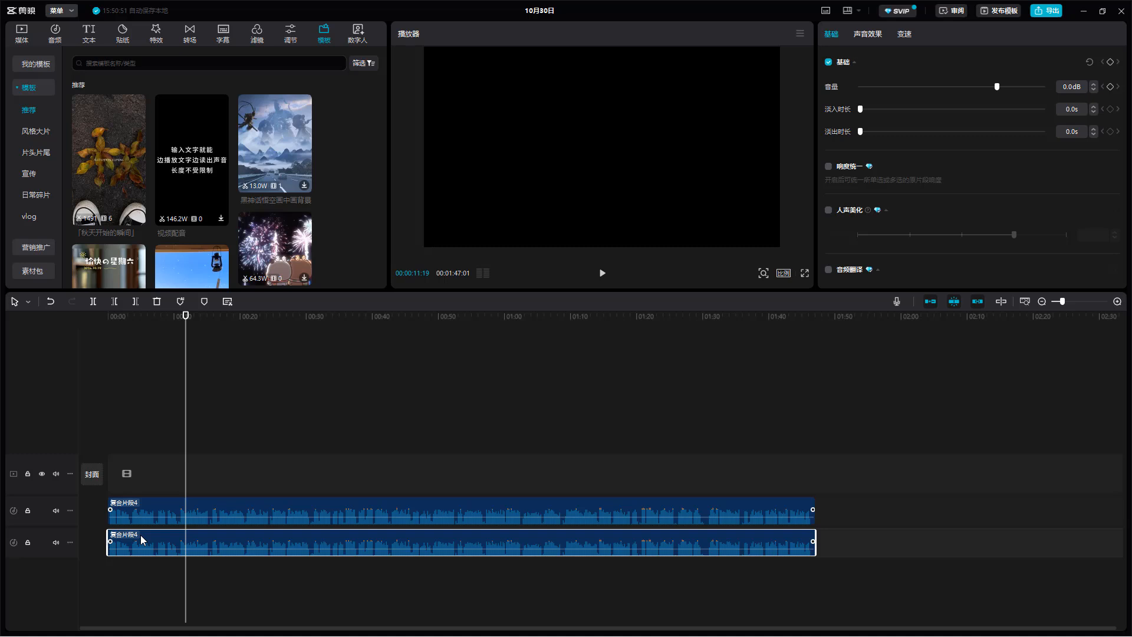
- Turn on loudness normalization (响度统一) for the upper compound clip only, keeping the duplicate below disabled meanwhile
{"action": "key", "text": "v"}
{"action": "left_click", "coordinate": [224, 505]}
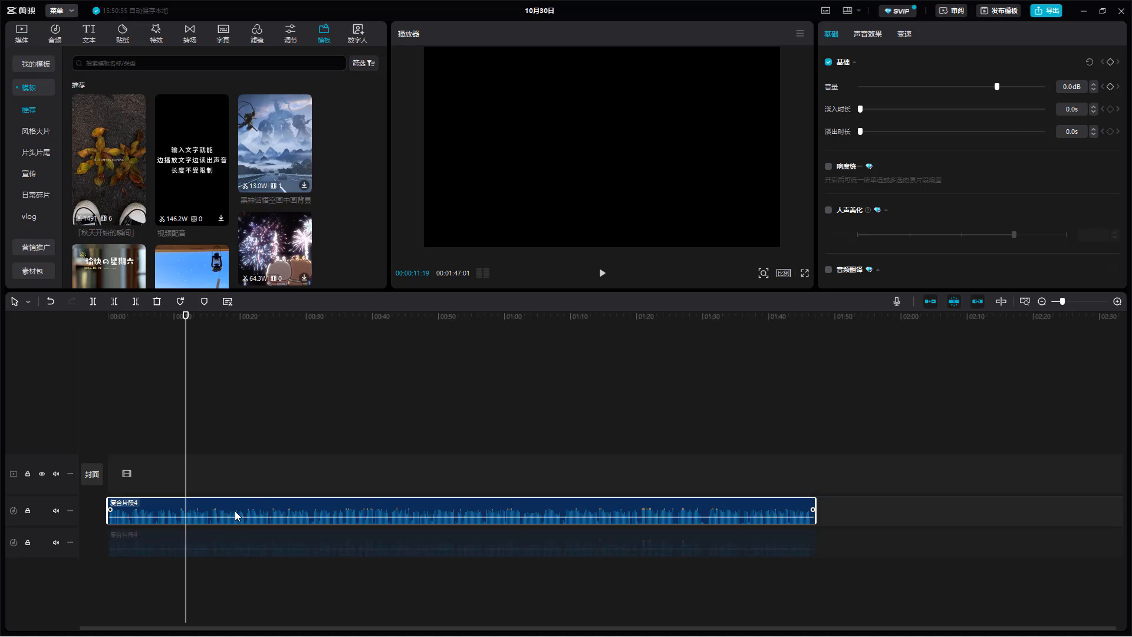
{"action": "left_click", "coordinate": [828, 167]}
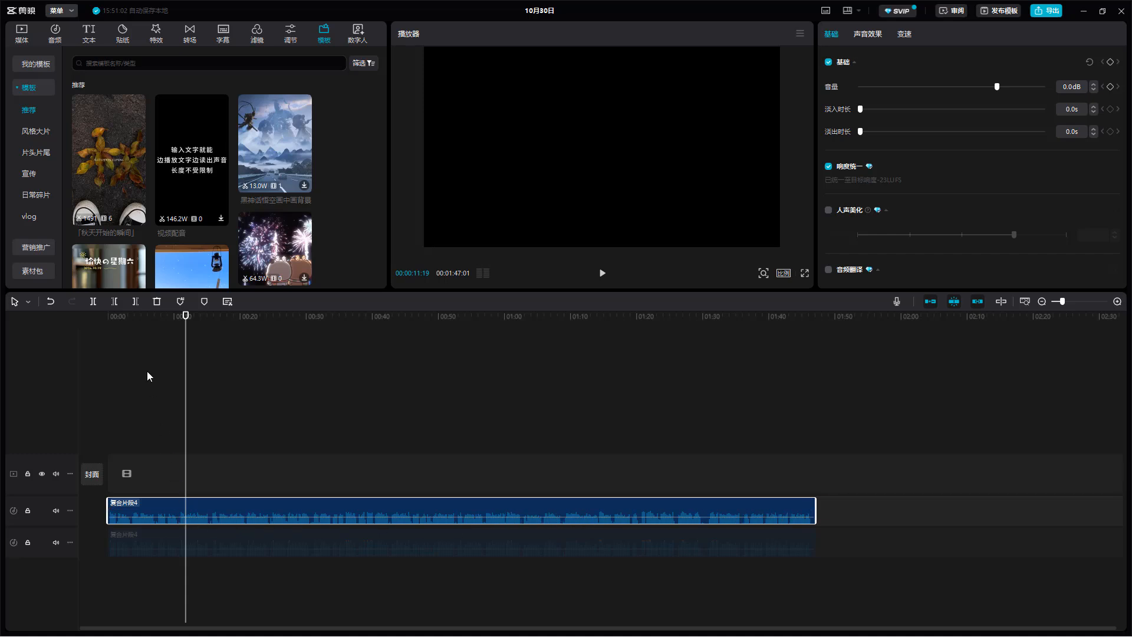
{"action": "left_click", "coordinate": [177, 543]}
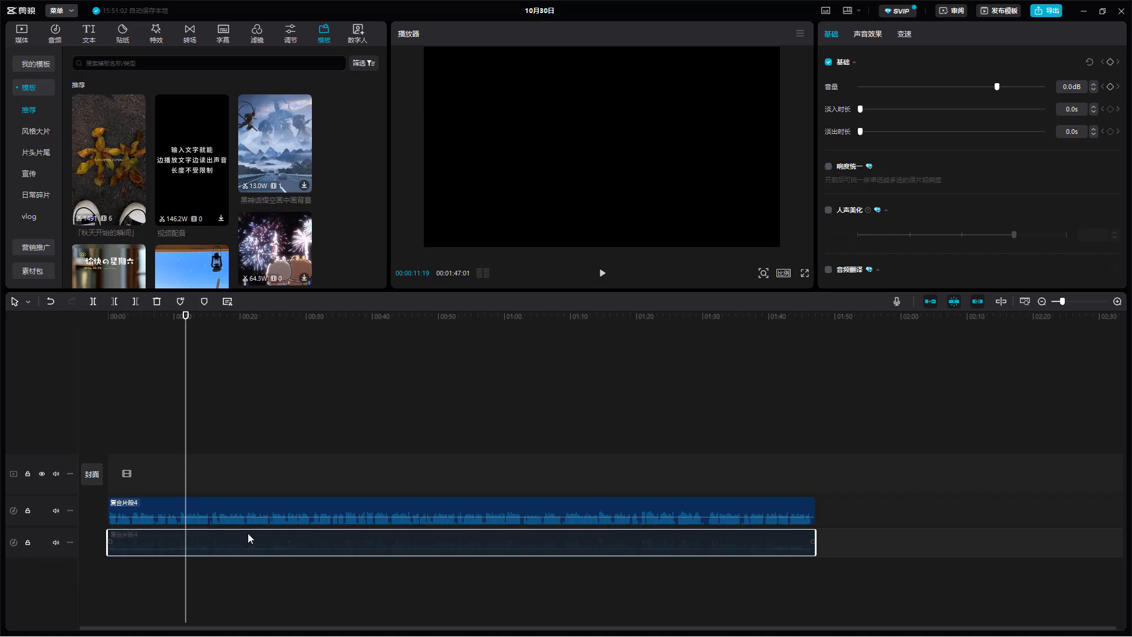
{"action": "key", "text": "v"}
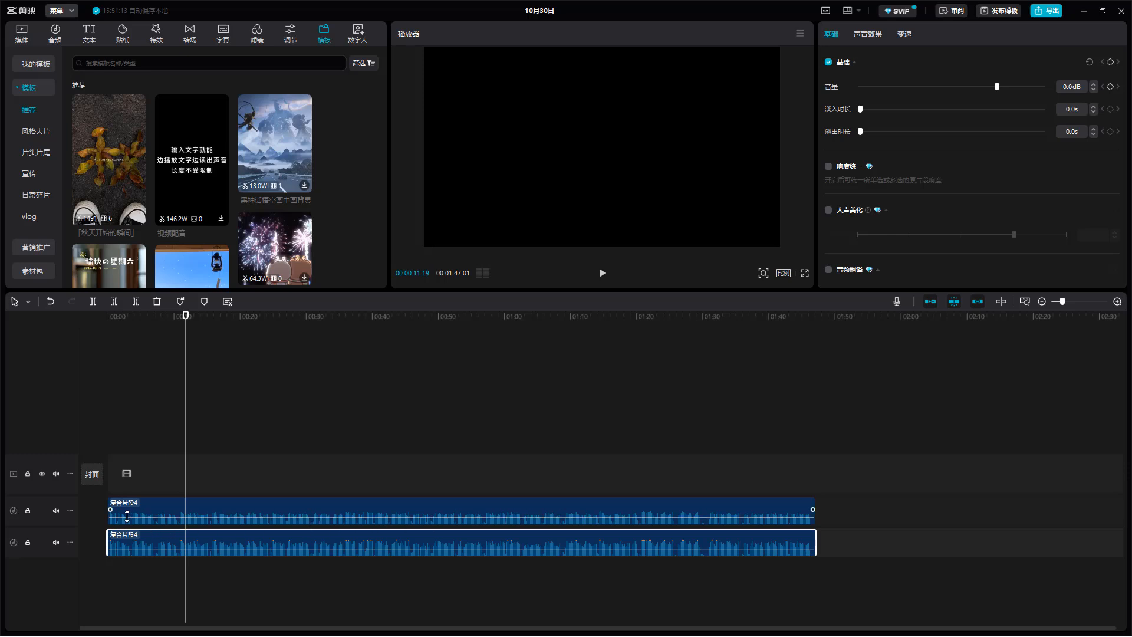
- Mute the lower audio track and preview the normalized upper clip from about 11 to about 14 seconds
{"action": "left_click", "coordinate": [57, 541]}
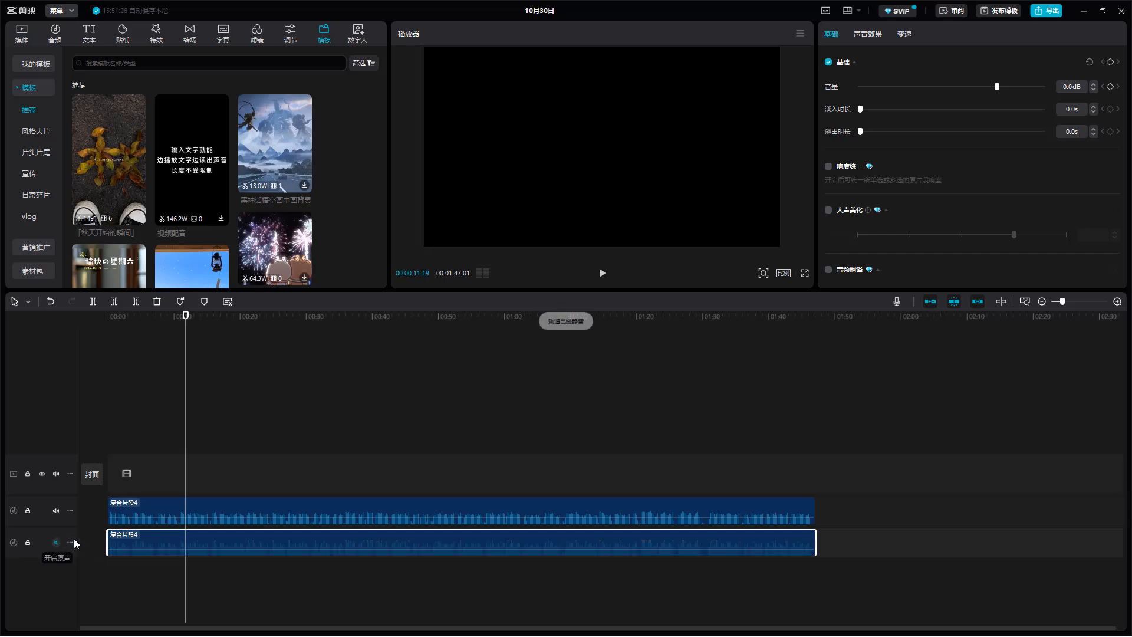
{"action": "key", "text": "space"}
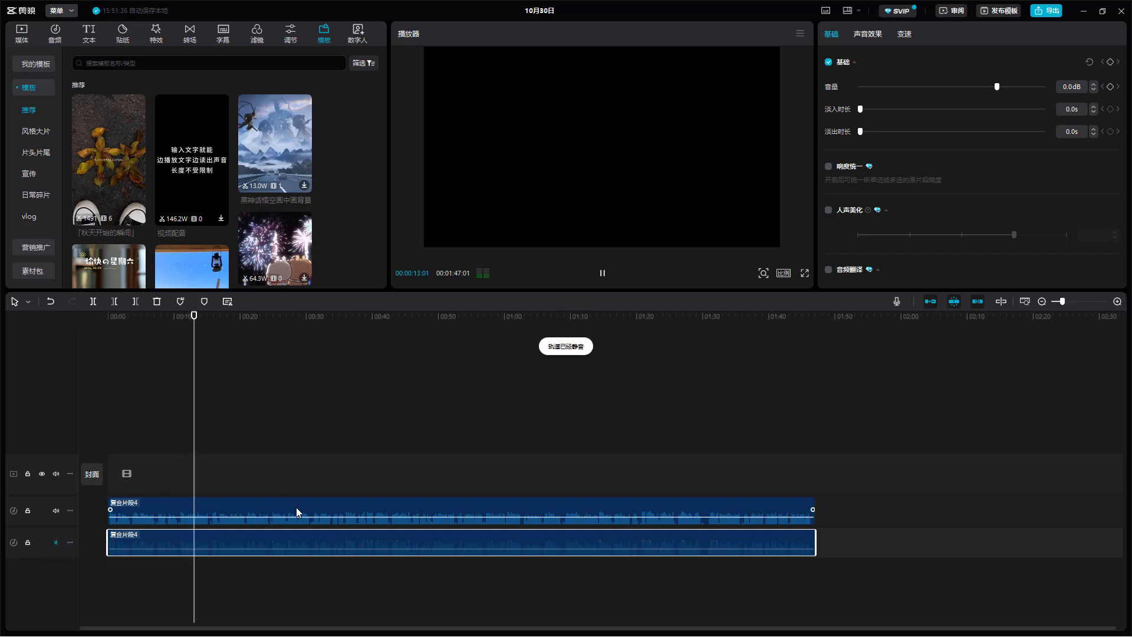
{"action": "key", "text": "space"}
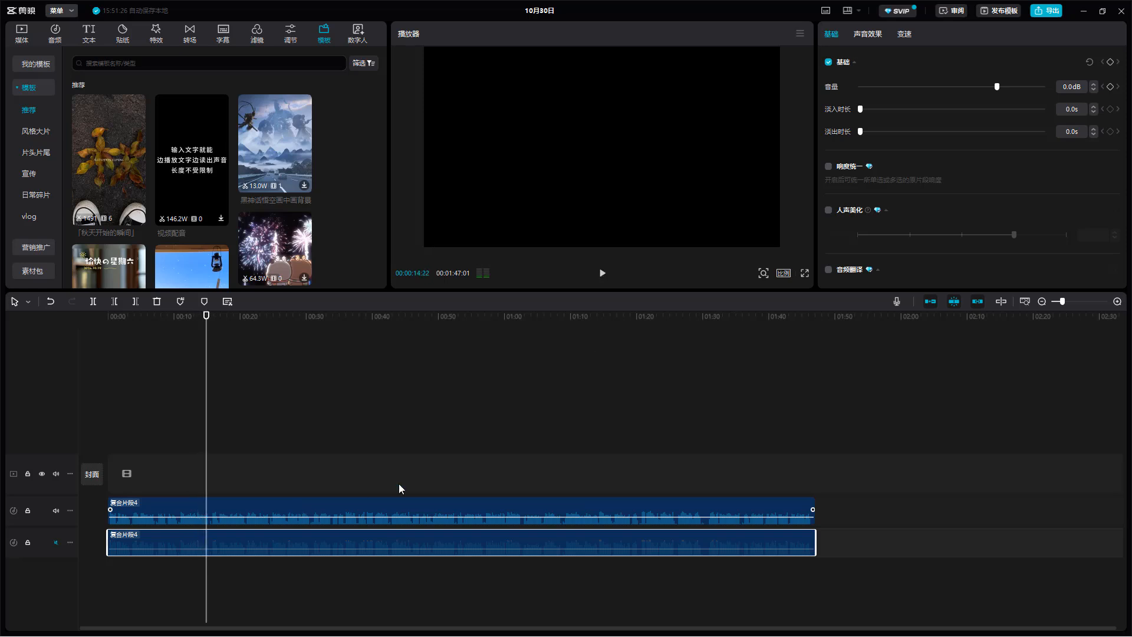
- Enable vocal beautification (人声美化) at strength 75 on the upper clip and preview the result up to about 19 seconds
{"action": "left_click", "coordinate": [356, 509]}
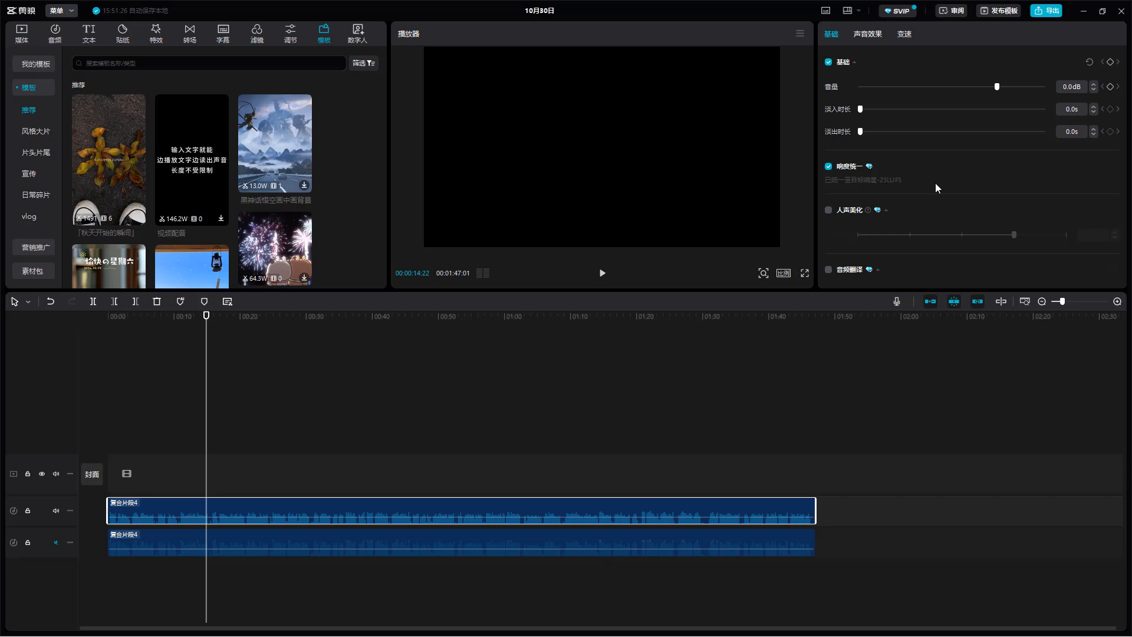
{"action": "scroll", "coordinate": [863, 186], "scroll_direction": "down", "scroll_amount": 1}
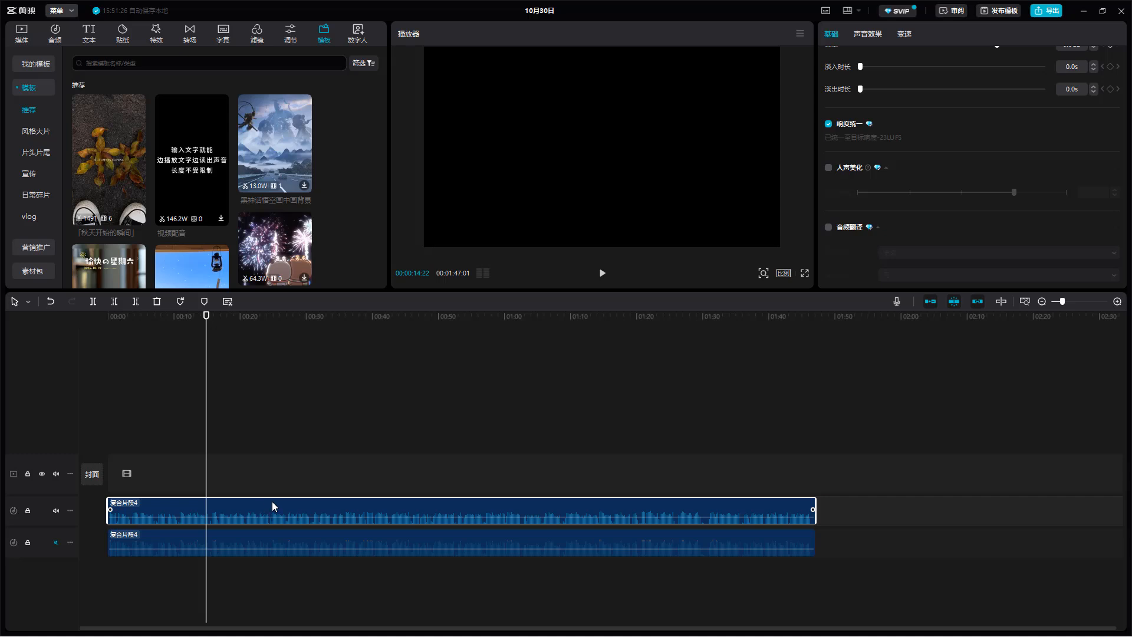
{"action": "left_click", "coordinate": [829, 167]}
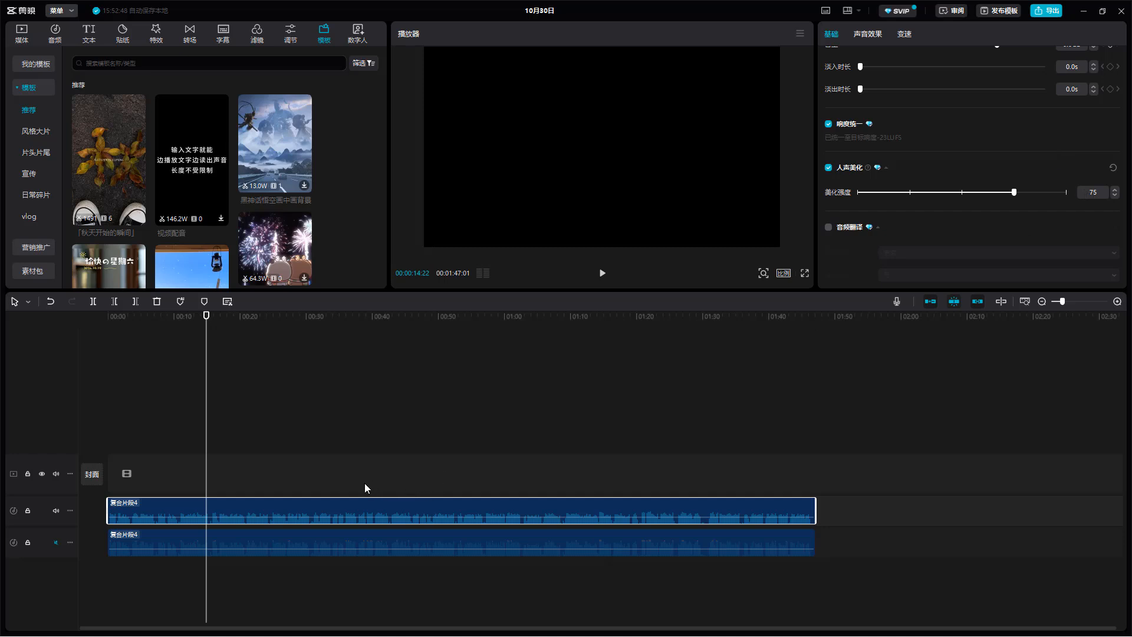
{"action": "left_click_drag", "start_coordinate": [206, 317], "coordinate": [180, 321]}
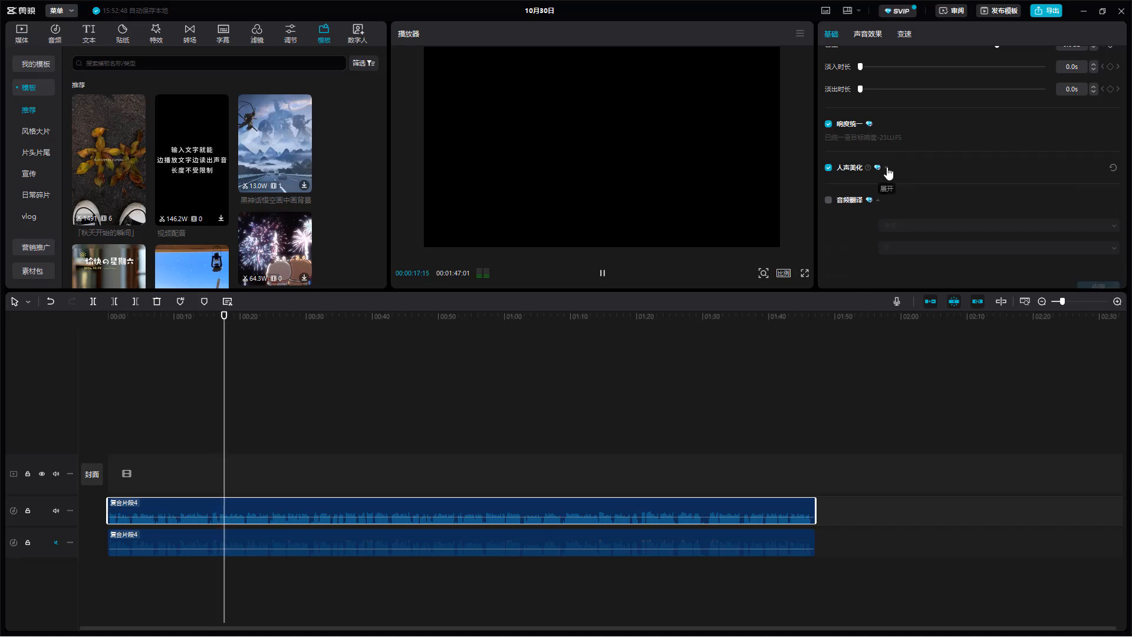
{"action": "key", "text": "space"}
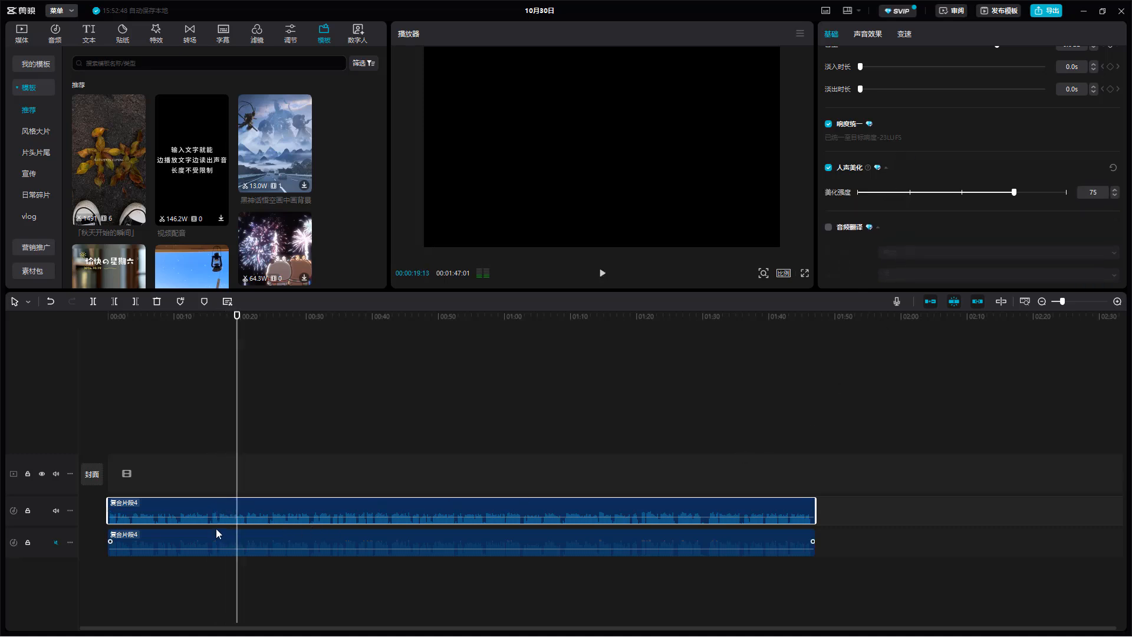
- Duplicate the normalized and beautified upper clip onto a new audio track below the two existing clips, aligned with the timeline's start
{"action": "left_click_drag", "start_coordinate": [164, 537], "coordinate": [162, 599]}
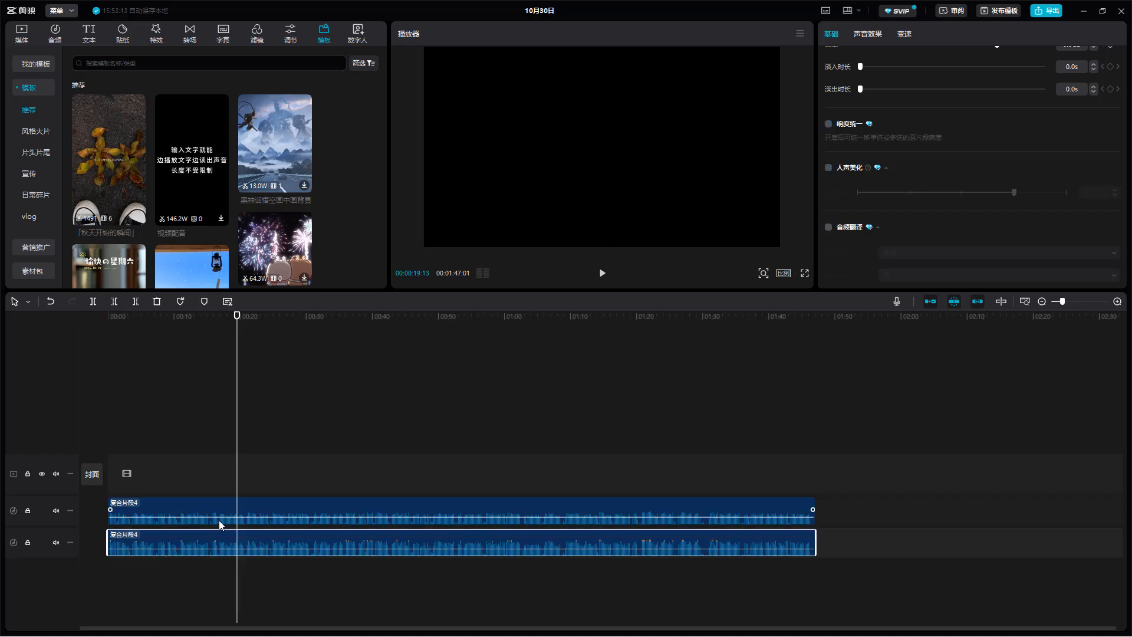
{"action": "left_click_drag", "start_coordinate": [232, 511], "coordinate": [218, 596]}
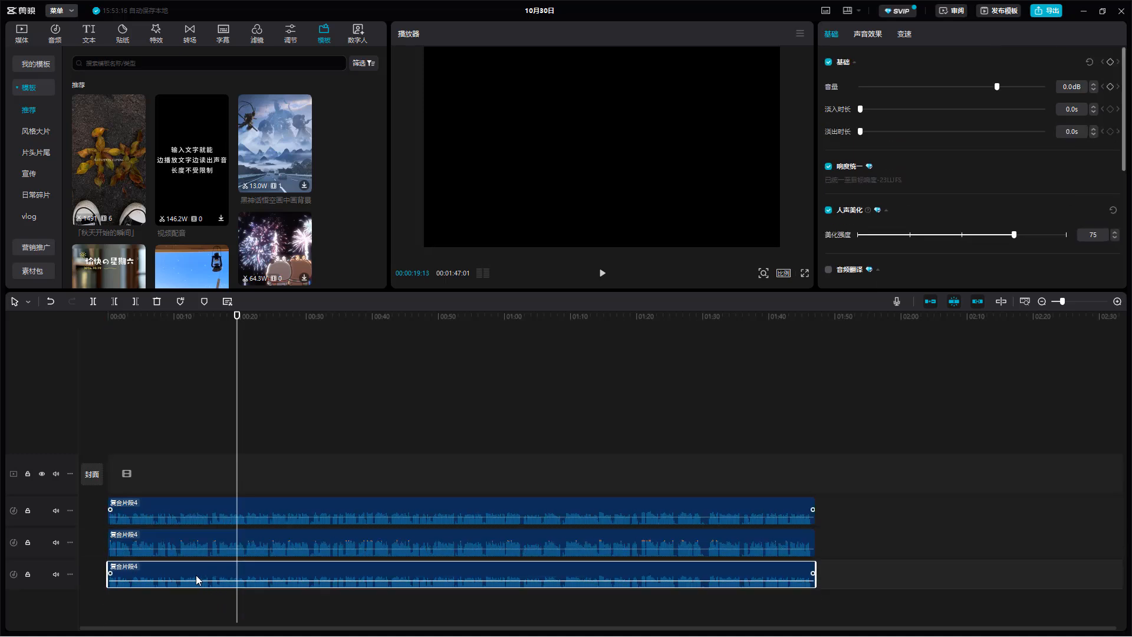
{"action": "left_click_drag", "start_coordinate": [152, 549], "coordinate": [151, 576]}
{"action": "key", "text": "ctrl+z"}
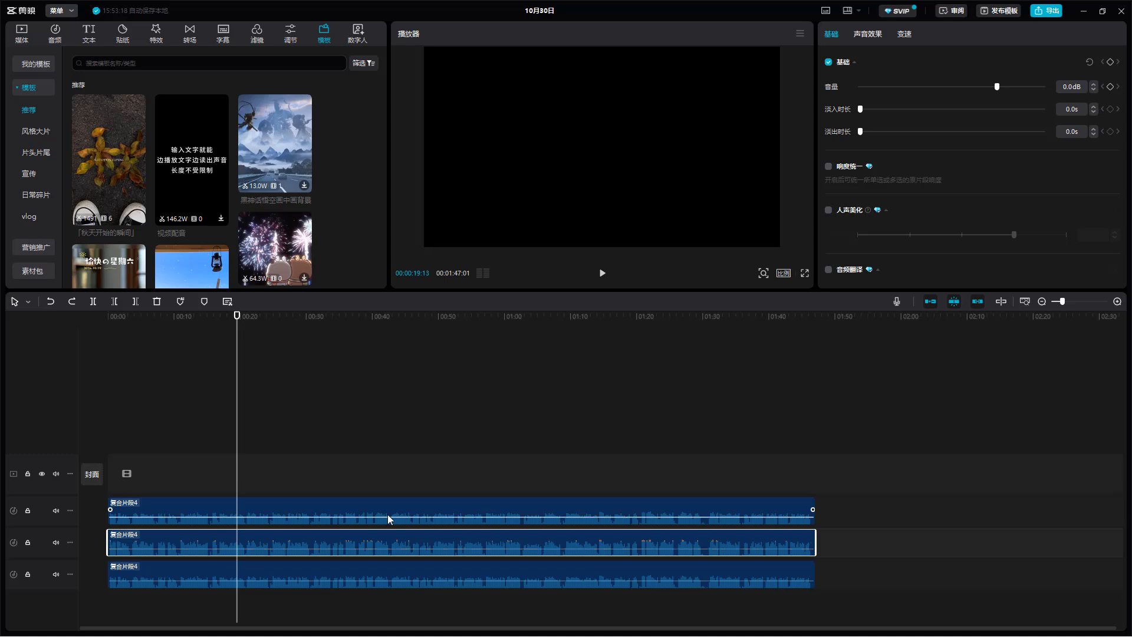
- Move both processed clips to about 01:49, stacked on two tracks, and disable the unprocessed clip at the timeline's start
{"action": "left_click_drag", "start_coordinate": [241, 508], "coordinate": [940, 546]}
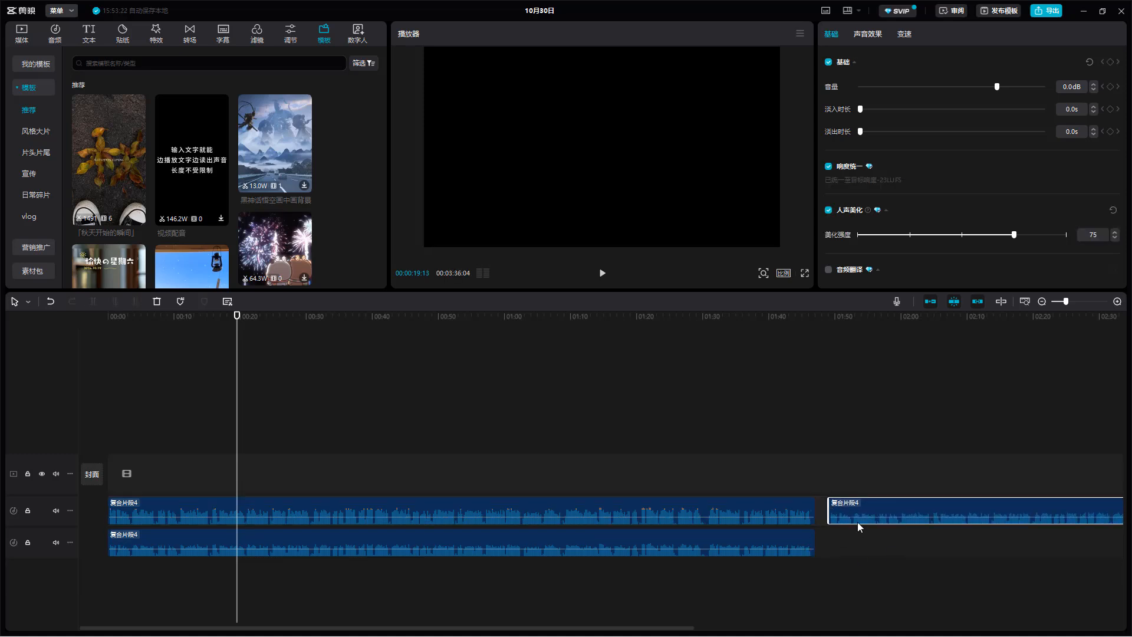
{"action": "left_click_drag", "start_coordinate": [695, 551], "coordinate": [896, 540]}
{"action": "left_click", "coordinate": [743, 517]}
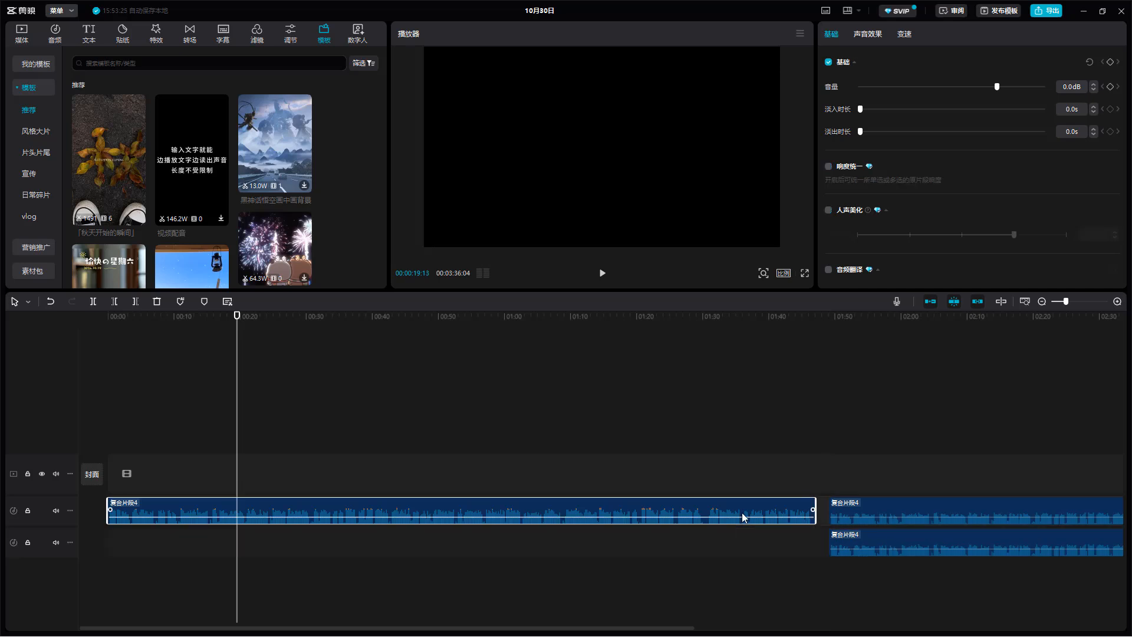
- Turn off vocal beautification (人声美化) on the lower of the two clips at 01:49, keeping its loudness normalization
{"action": "left_click_drag", "start_coordinate": [589, 628], "coordinate": [991, 627]}
{"action": "left_click", "coordinate": [398, 535]}
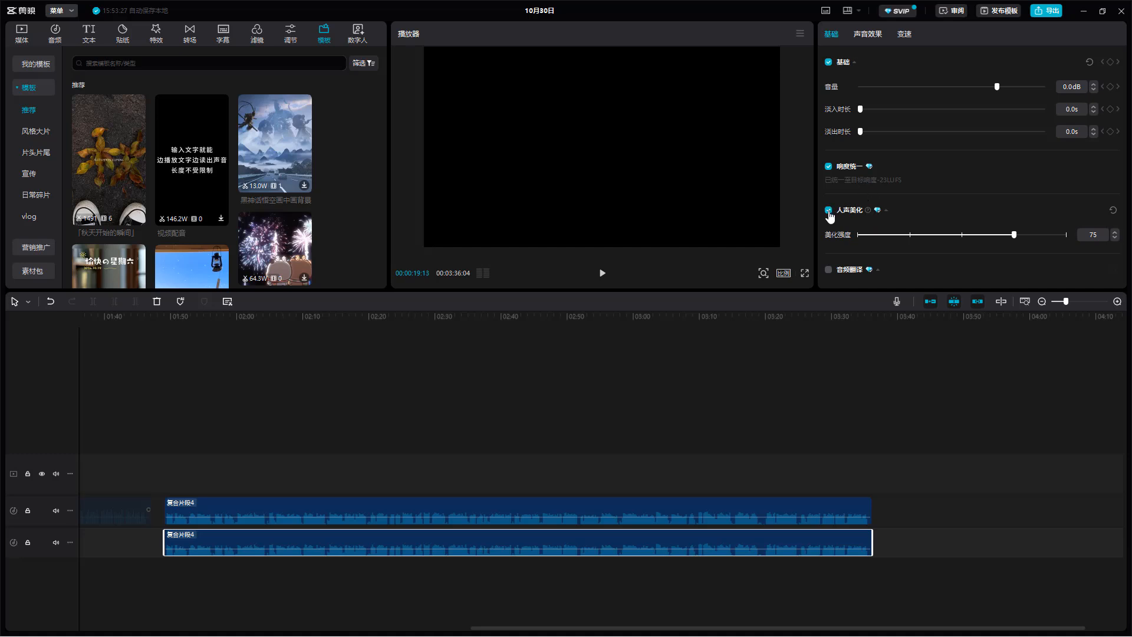
{"action": "left_click", "coordinate": [828, 166]}
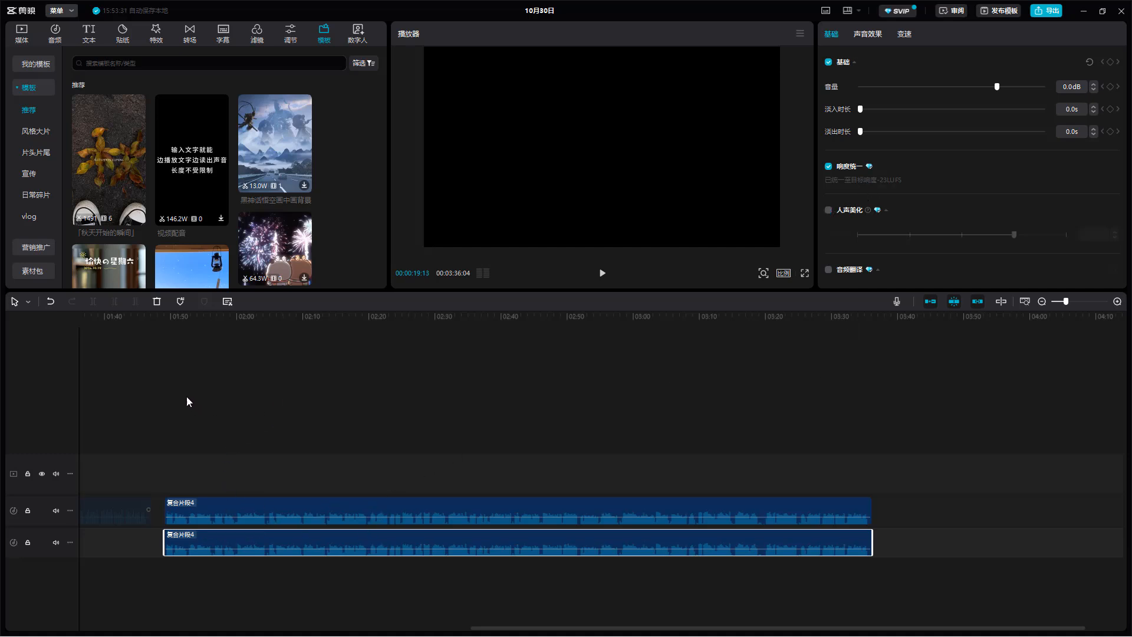
- Compare the two clips' settings, mute the upper track, and preview the lower clip from 01:49:03 to about 01:52
{"action": "left_click", "coordinate": [163, 346]}
{"action": "left_click", "coordinate": [187, 507]}
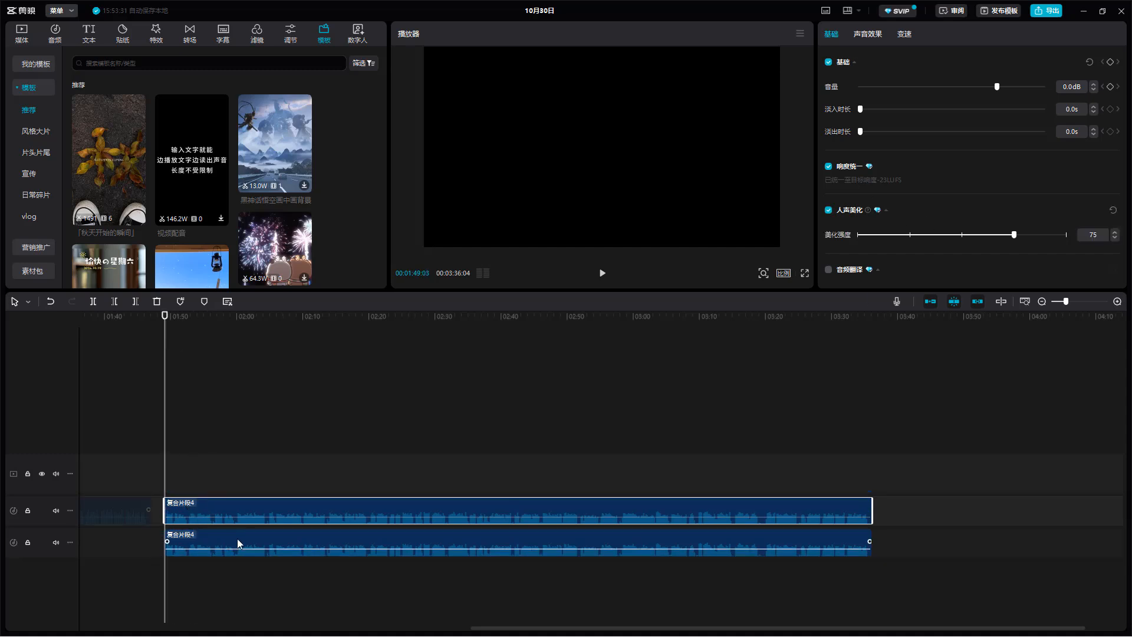
{"action": "left_click", "coordinate": [239, 542]}
{"action": "left_click", "coordinate": [211, 513]}
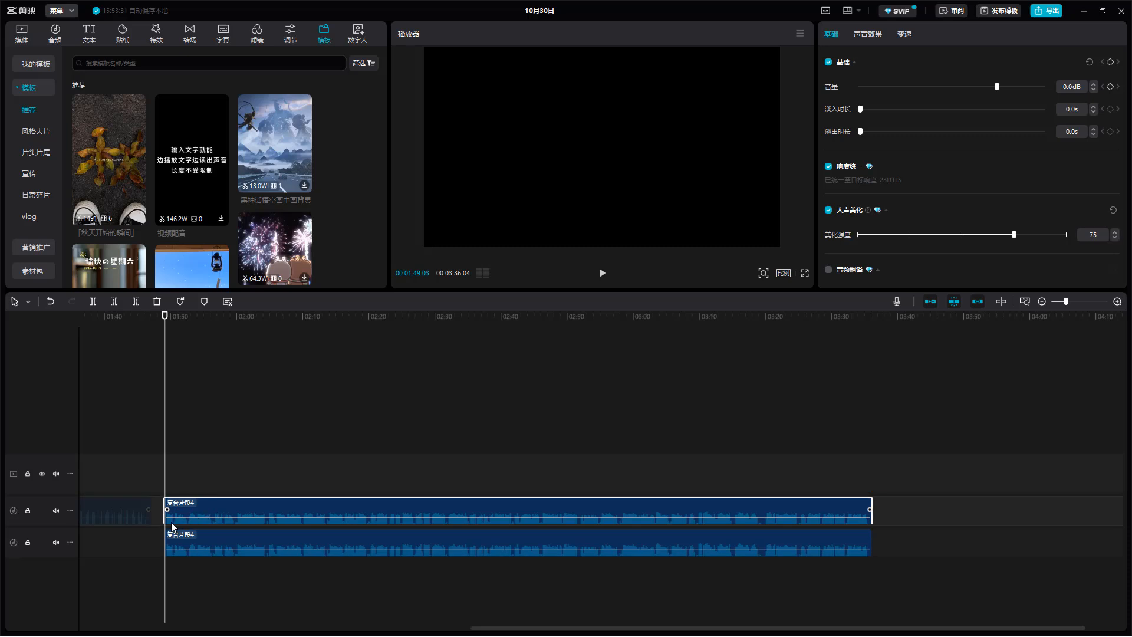
{"action": "left_click", "coordinate": [56, 511]}
{"action": "key", "text": "space"}
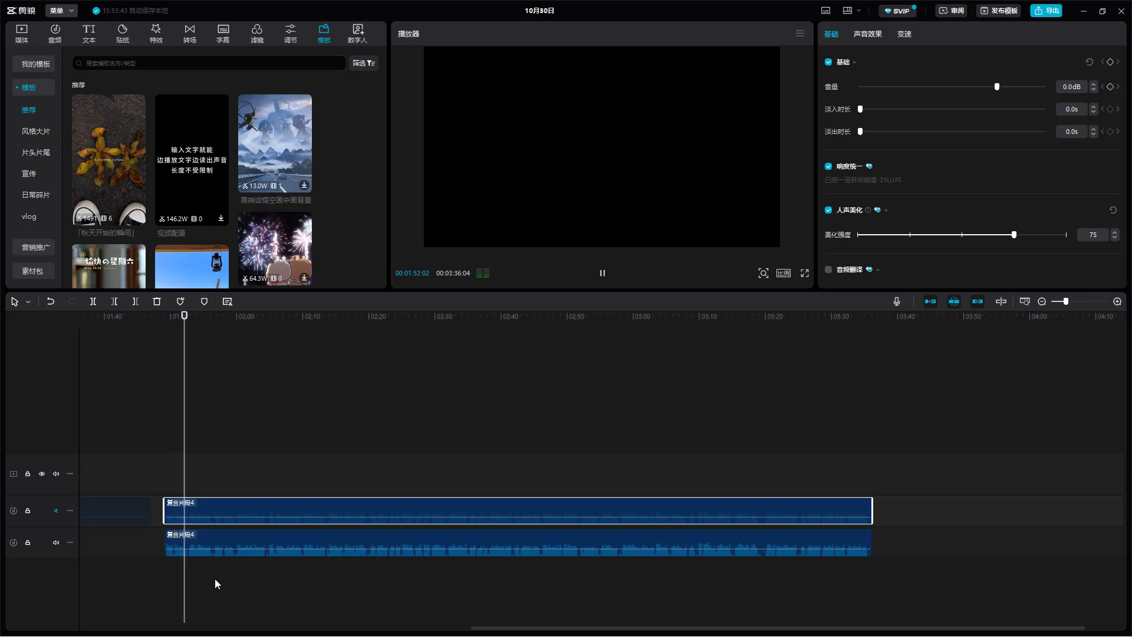
{"action": "key", "text": "space"}
- Mute the lower track instead of the upper one and preview the beautified upper clip from 01:49:03 to about 01:52
{"action": "left_click", "coordinate": [57, 542]}
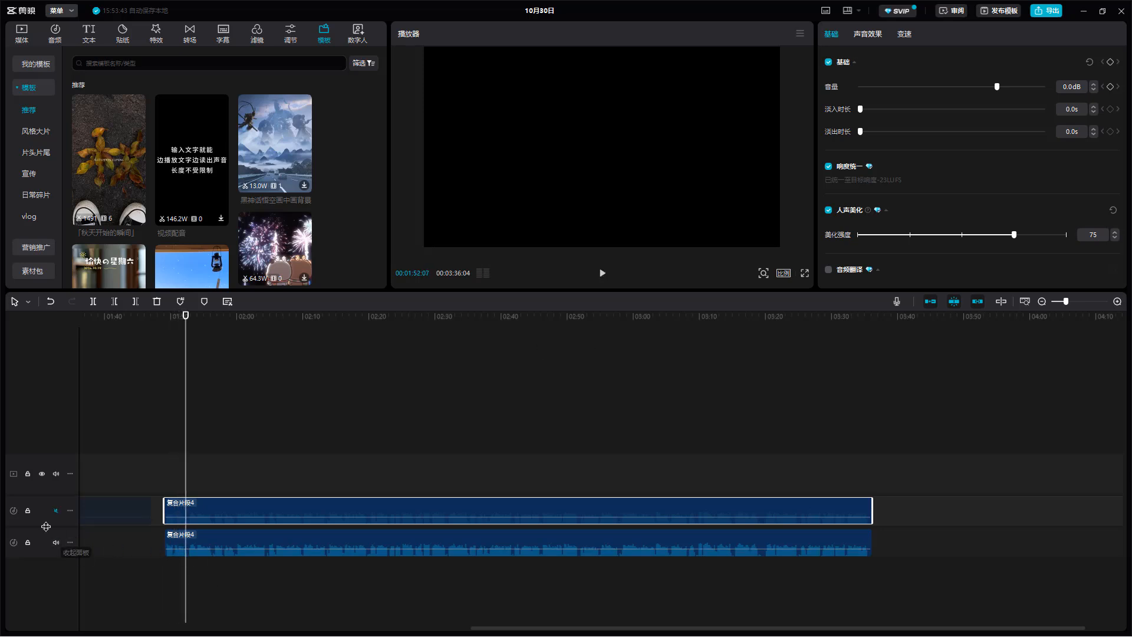
{"action": "left_click", "coordinate": [56, 510]}
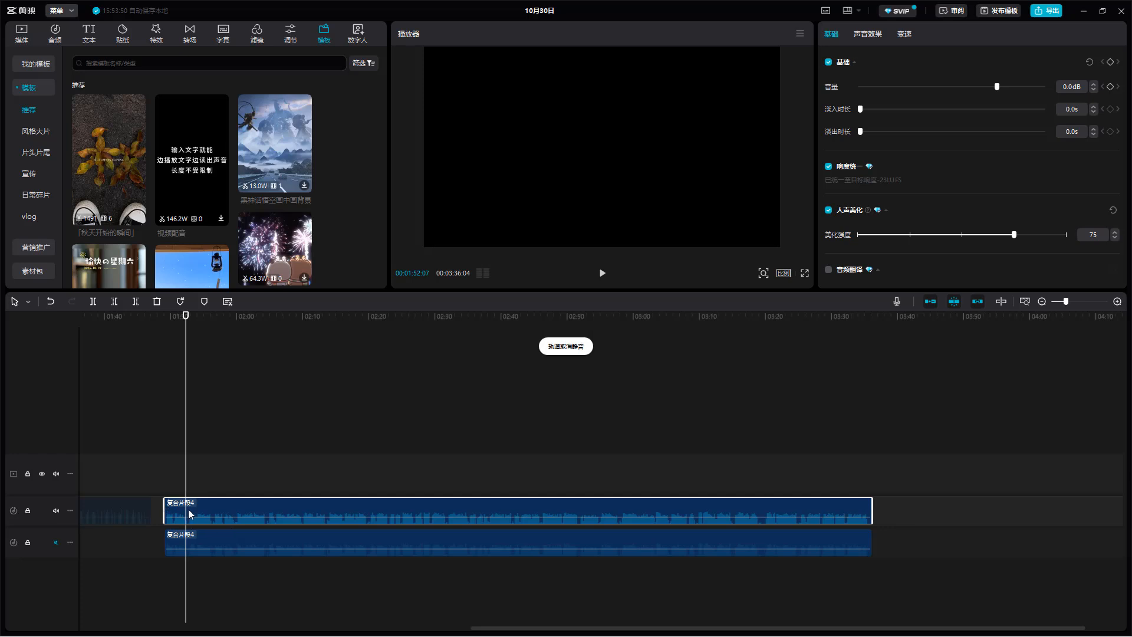
{"action": "left_click_drag", "start_coordinate": [189, 329], "coordinate": [168, 329]}
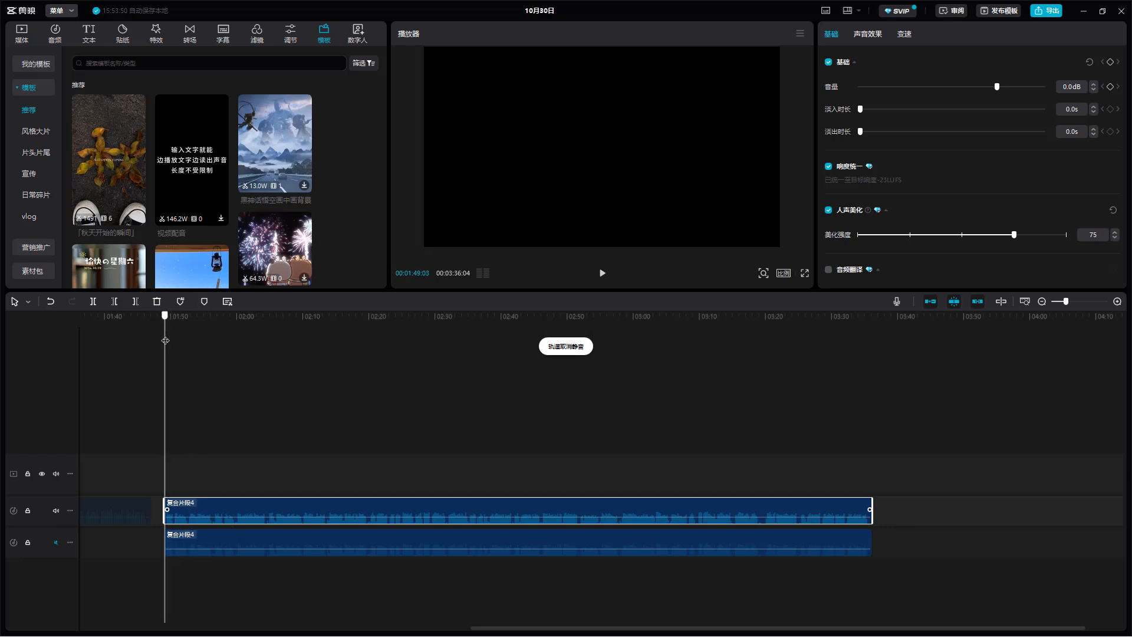
{"action": "key", "text": "space"}
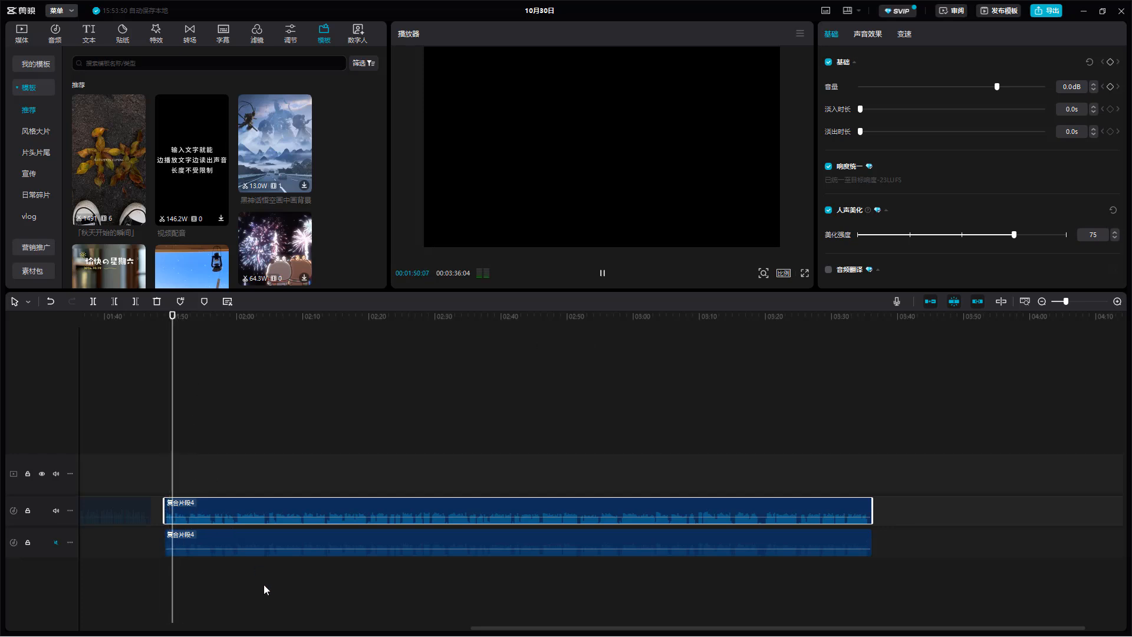
{"action": "key", "text": "space"}
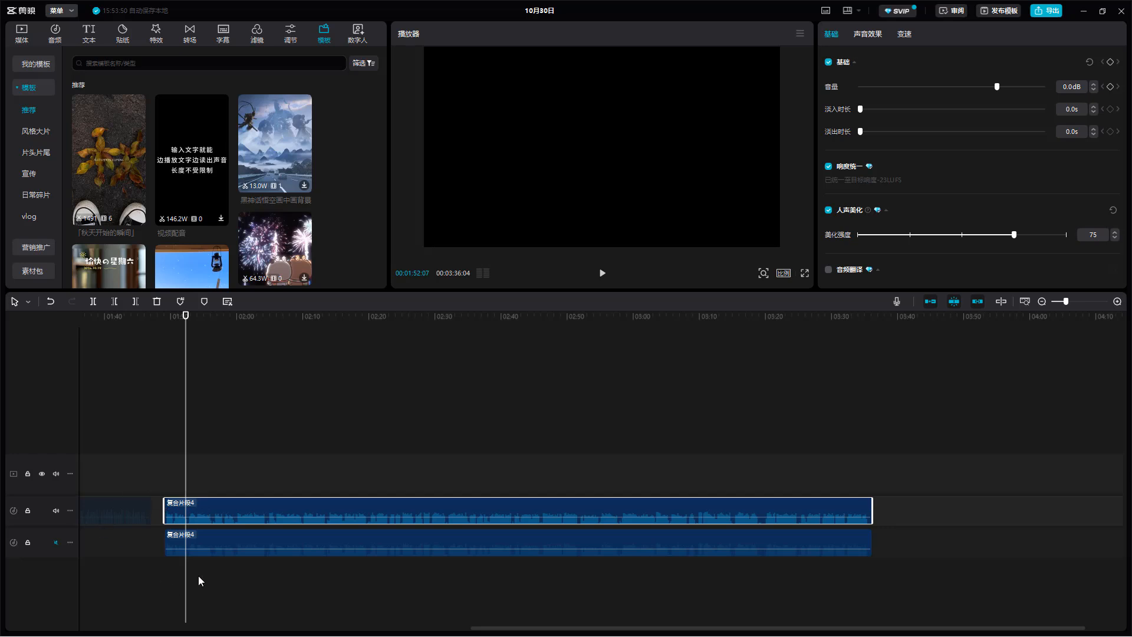
- Check the vocal beautification (人声美化) setting on the lower and upper clips at 01:49
{"action": "left_click", "coordinate": [242, 544]}
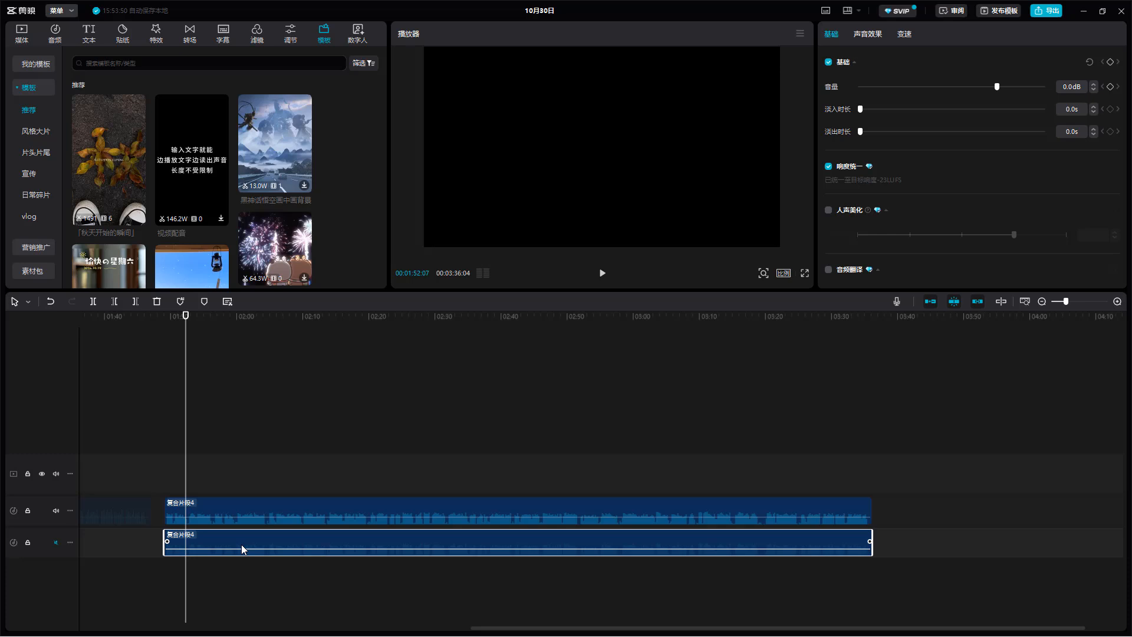
{"action": "left_click", "coordinate": [268, 510]}
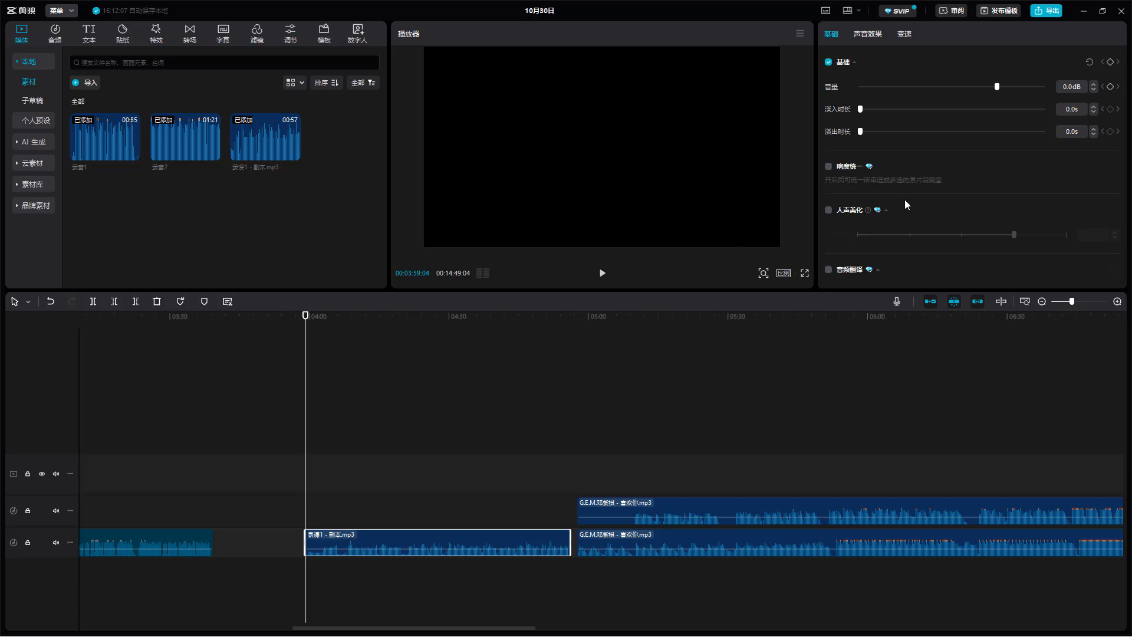
{"action": "scroll", "coordinate": [907, 210], "scroll_direction": "down", "scroll_amount": 3}
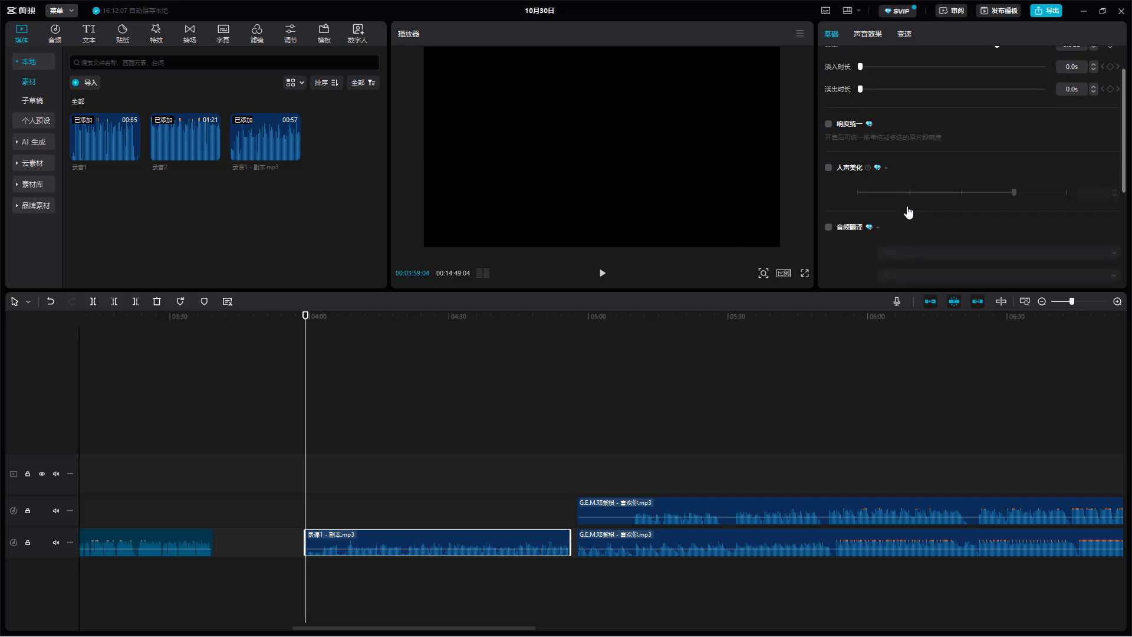
{"action": "scroll", "coordinate": [897, 144], "scroll_direction": "up", "scroll_amount": 2}
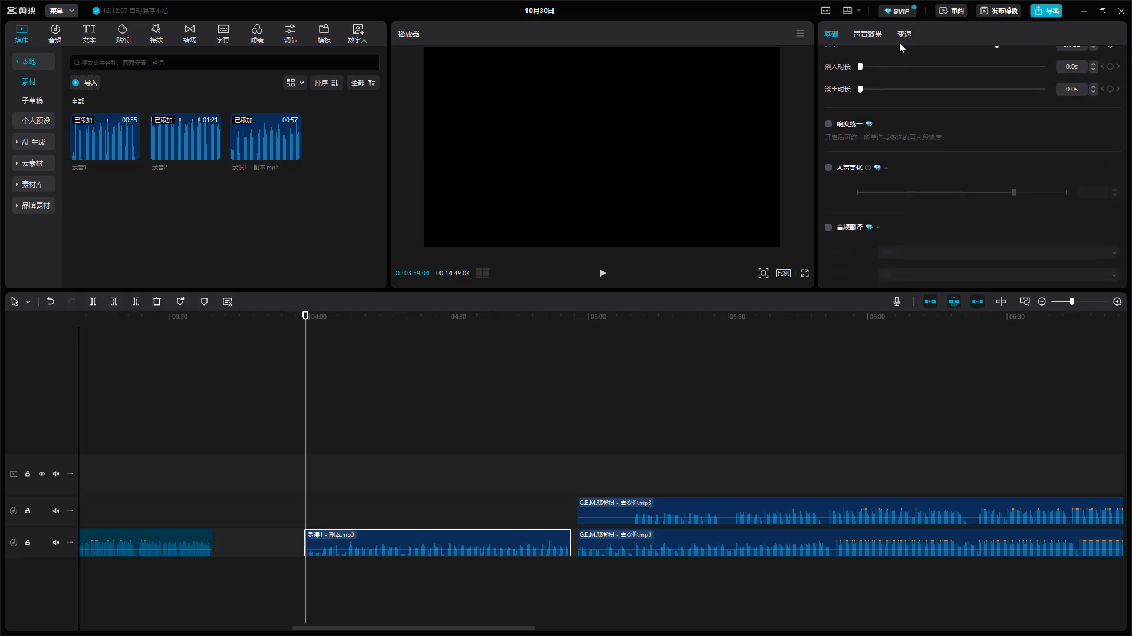